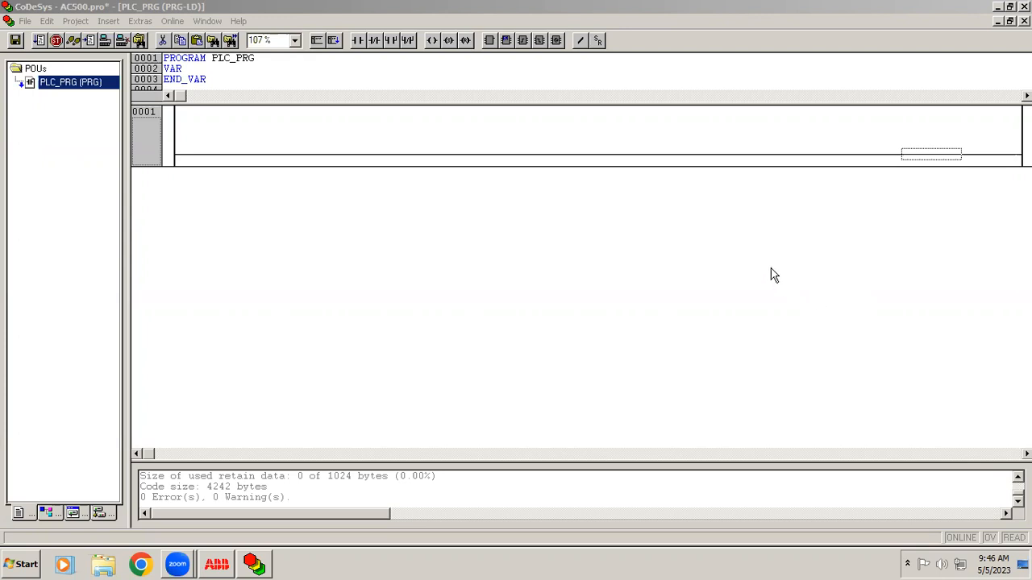
Step: Bring the CoDeSys window with the empty PLC_PRG network into focus
{"action": "left_click", "coordinate": [292, 157]}
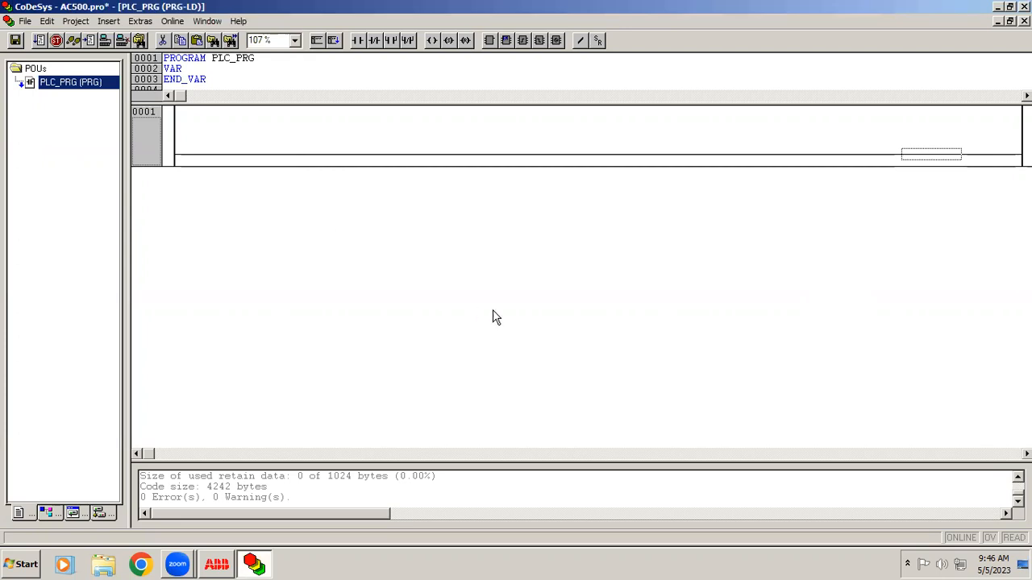
Step: Insert a TOF off-delay timer into network 0001 from the unstructured function block list
{"action": "right_click", "coordinate": [572, 153]}
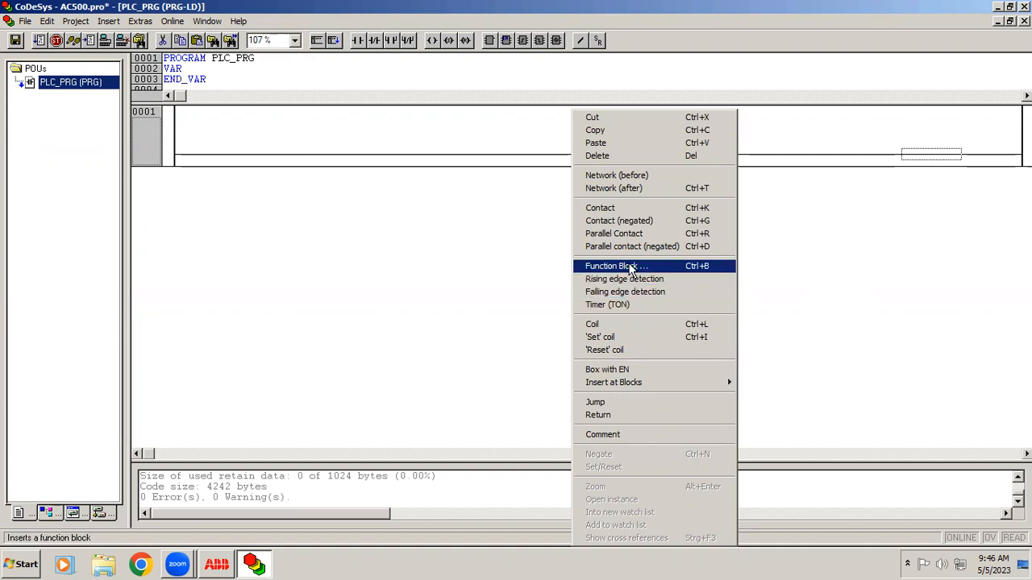
{"action": "left_click", "coordinate": [632, 269]}
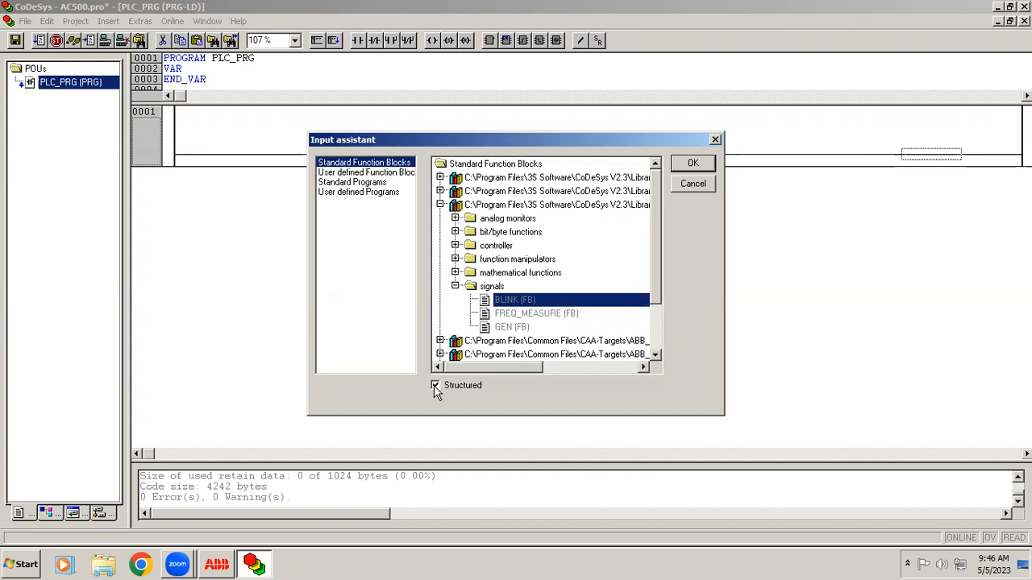
{"action": "left_click", "coordinate": [435, 385]}
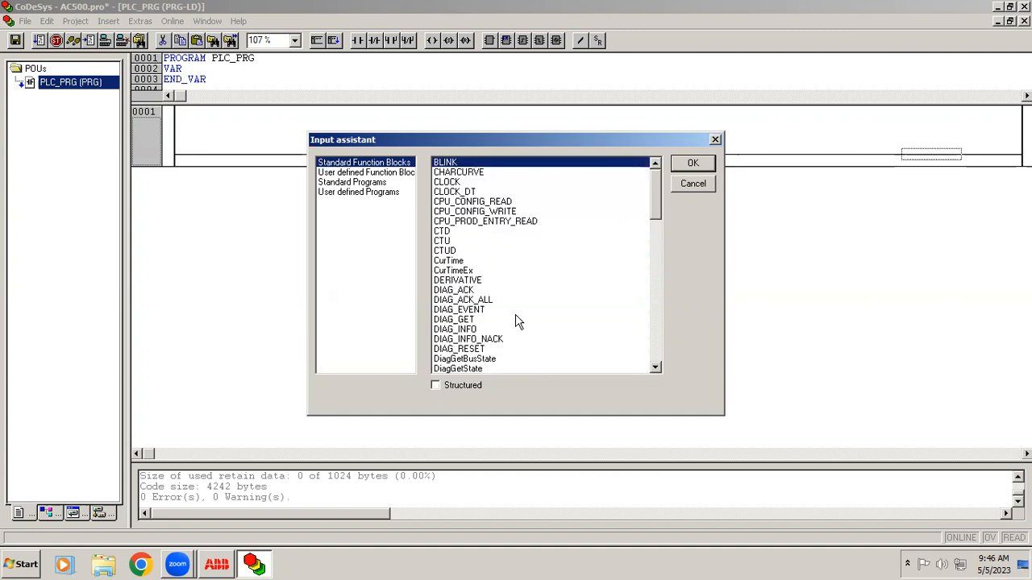
{"action": "left_click_drag", "start_coordinate": [656, 194], "coordinate": [656, 339]}
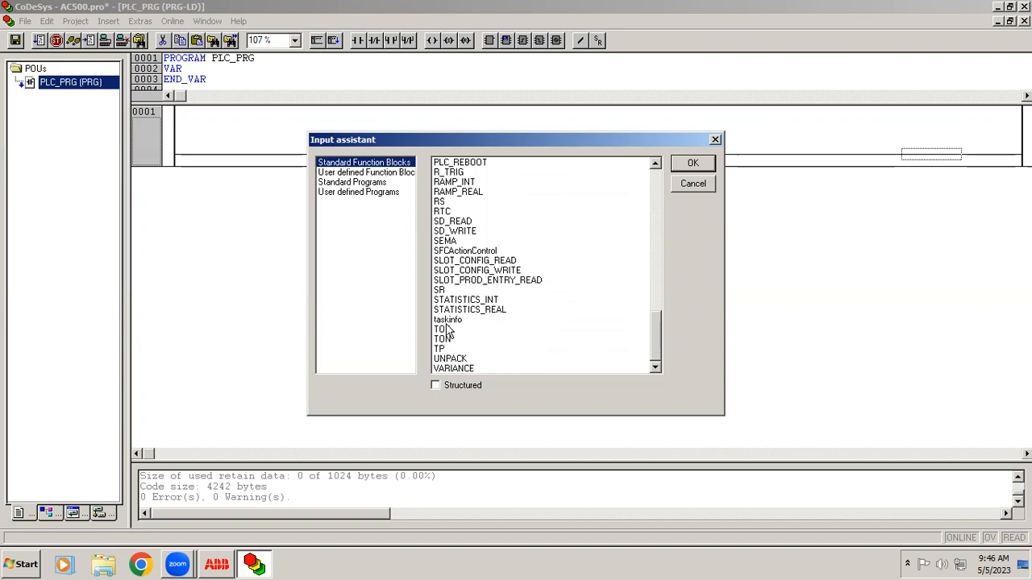
{"action": "left_click", "coordinate": [449, 330]}
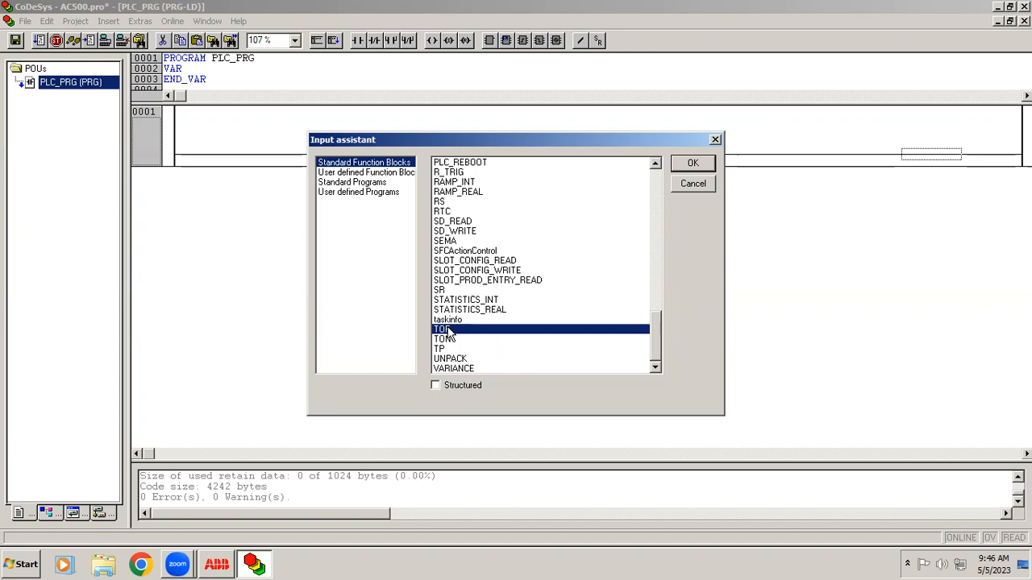
{"action": "left_click", "coordinate": [449, 339]}
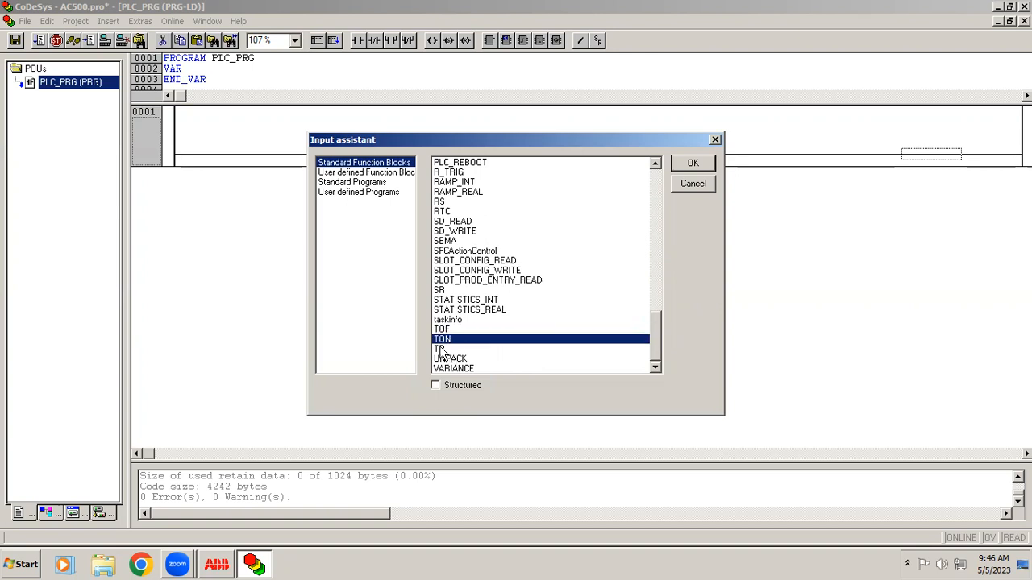
{"action": "left_click", "coordinate": [441, 349]}
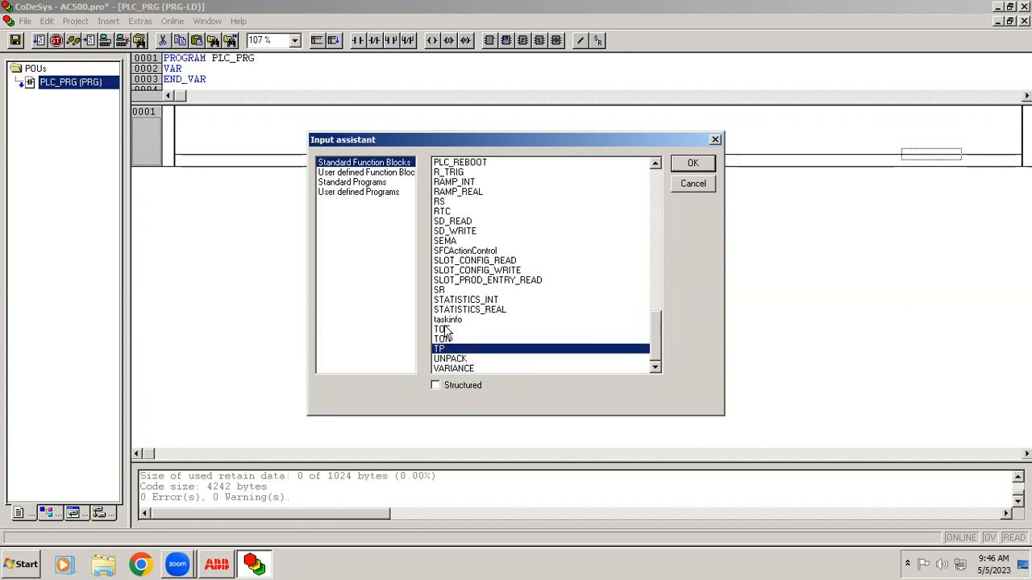
{"action": "left_click", "coordinate": [448, 330]}
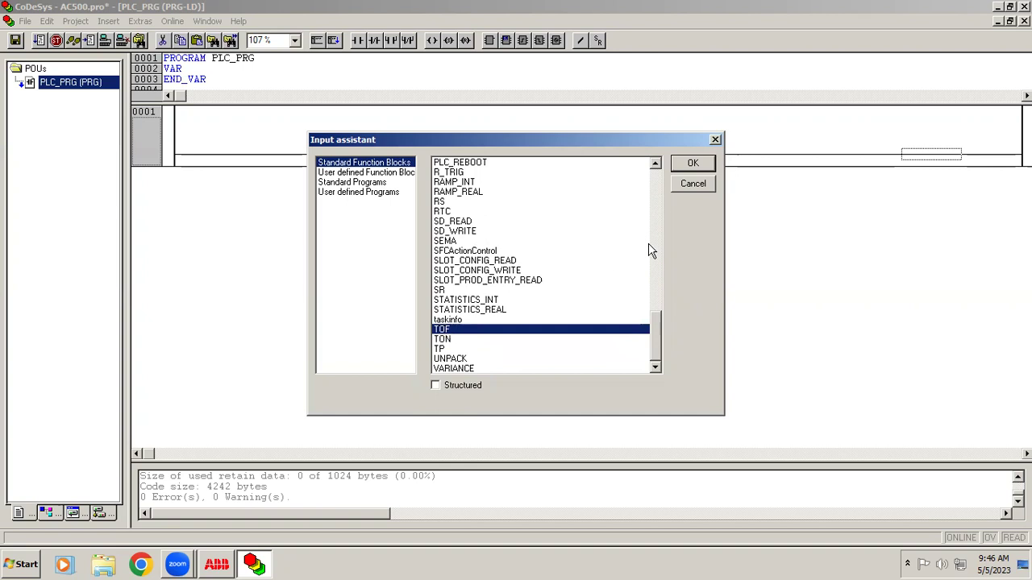
{"action": "left_click", "coordinate": [693, 164]}
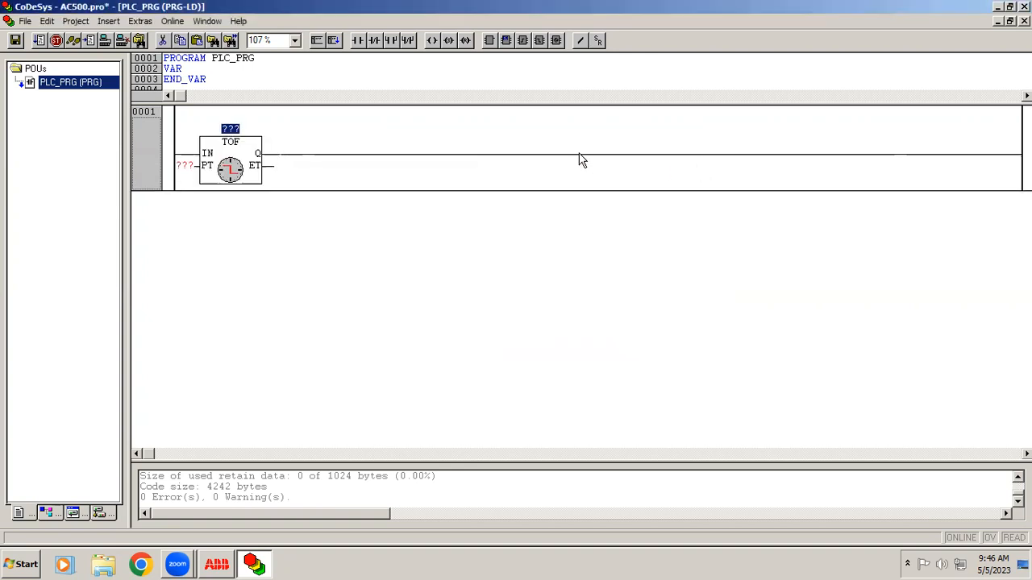
Step: Add network 0002 and insert a TON on-delay timer into it
{"action": "key", "text": "ctrl+t"}
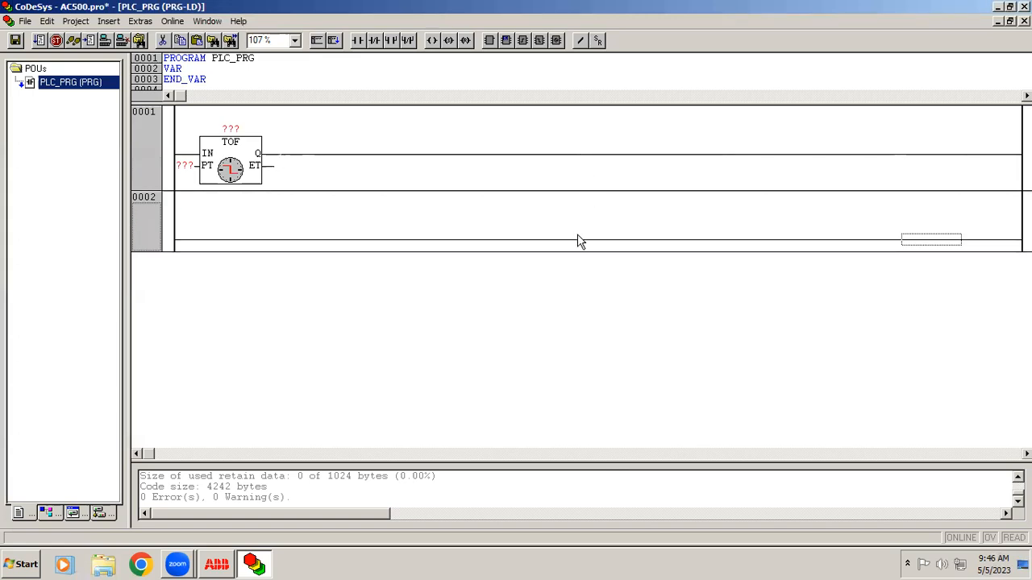
{"action": "right_click", "coordinate": [579, 240]}
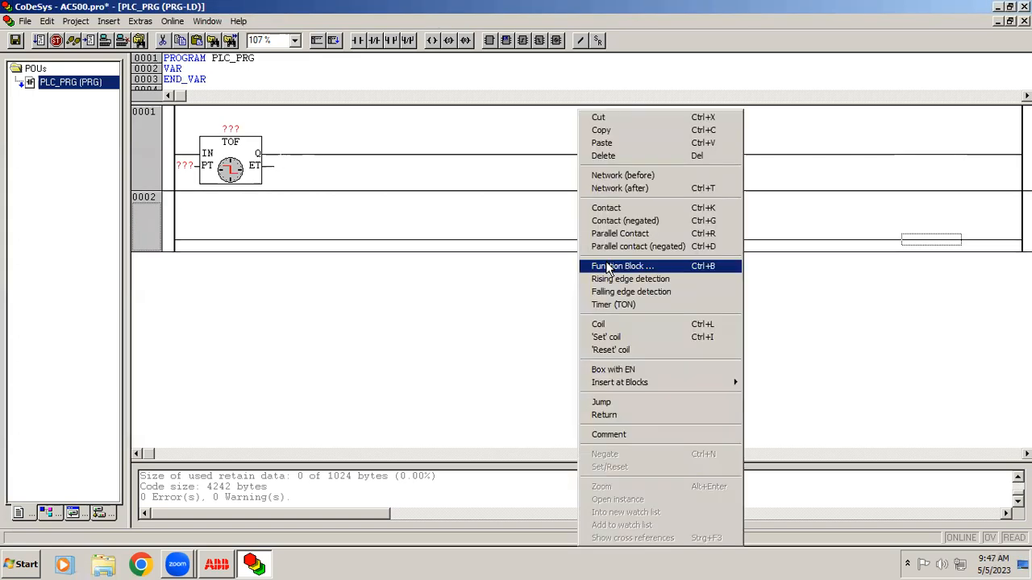
{"action": "left_click", "coordinate": [628, 269]}
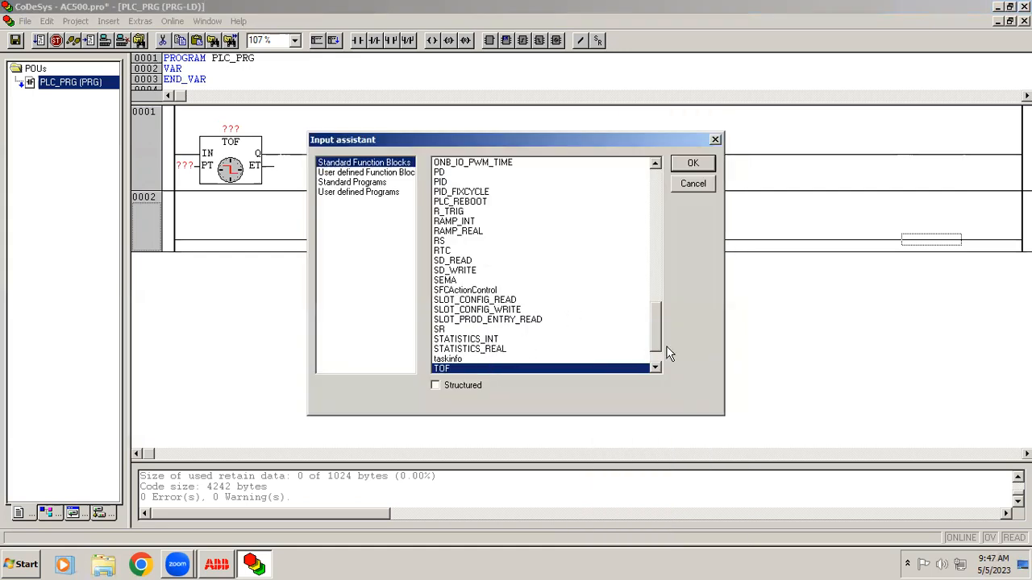
{"action": "scroll", "coordinate": [652, 322], "scroll_direction": "down", "scroll_amount": 2}
{"action": "left_click", "coordinate": [452, 340]}
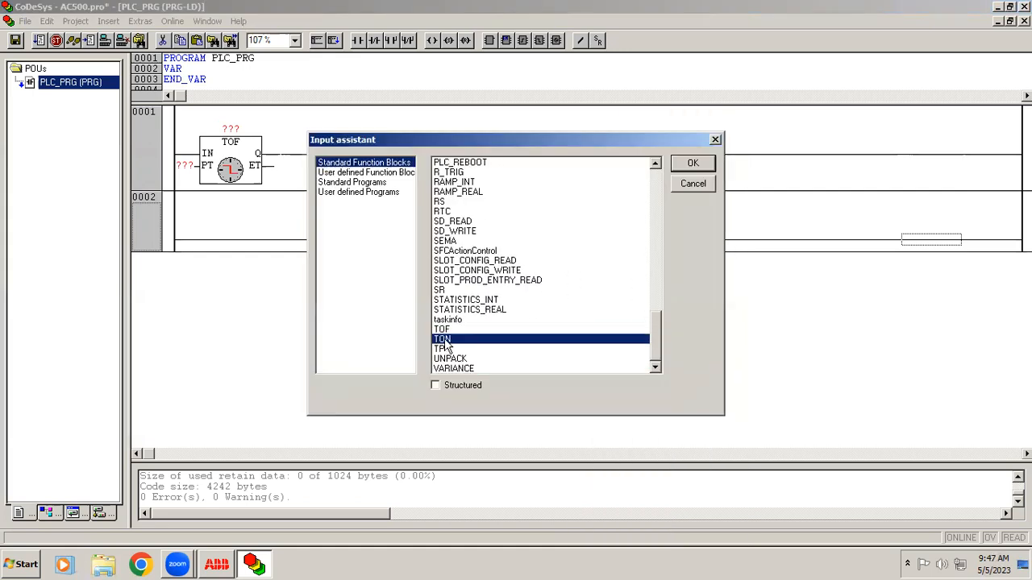
{"action": "left_click", "coordinate": [691, 164]}
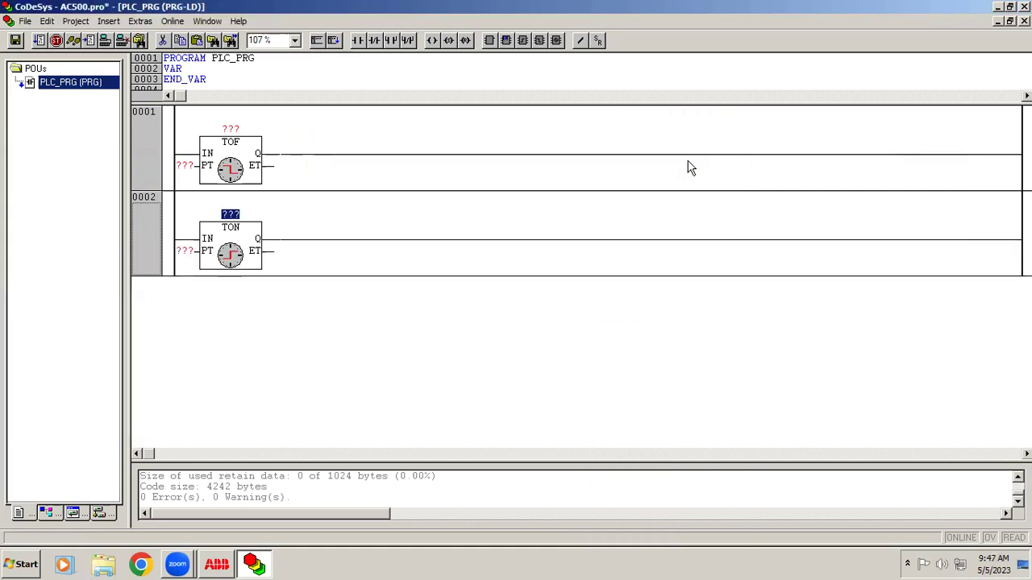
Step: Insert a TP pulse timer, add network 0003 and move the TP timer into it
{"action": "right_click", "coordinate": [411, 232]}
{"action": "left_click", "coordinate": [507, 267]}
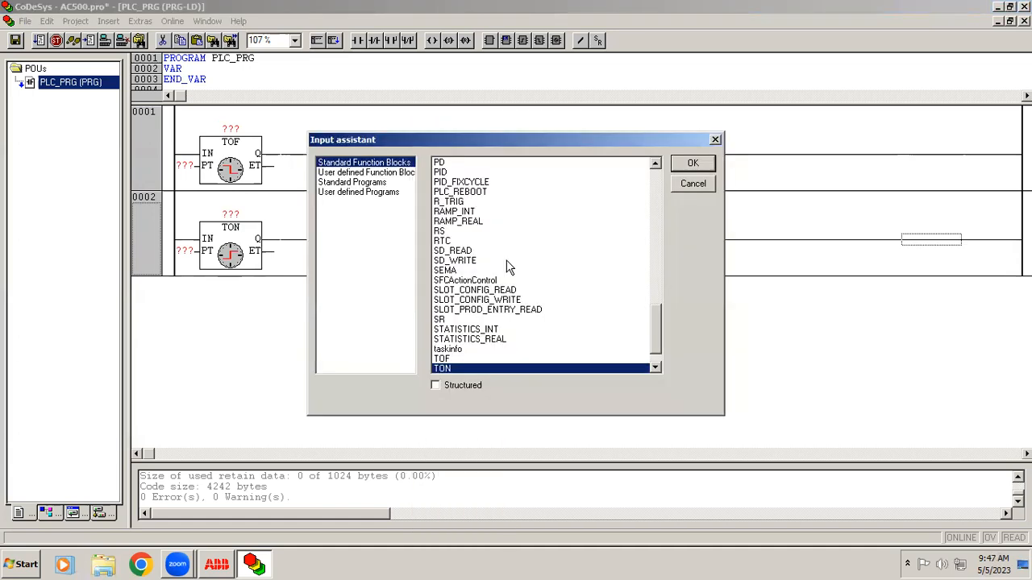
{"action": "scroll", "coordinate": [655, 339], "scroll_direction": "down", "scroll_amount": 3}
{"action": "left_click", "coordinate": [452, 348]}
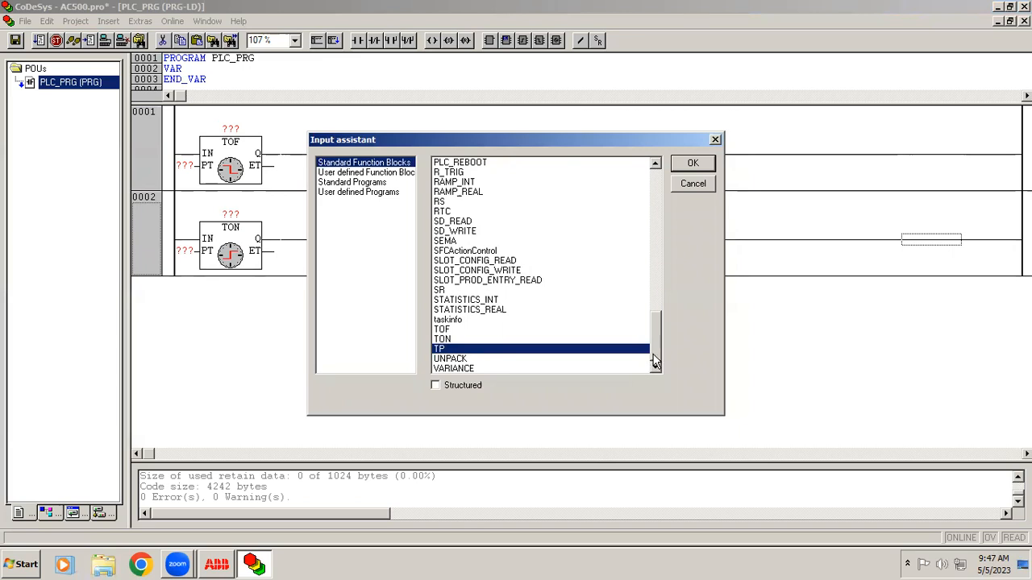
{"action": "left_click", "coordinate": [697, 165]}
{"action": "right_click", "coordinate": [686, 244]}
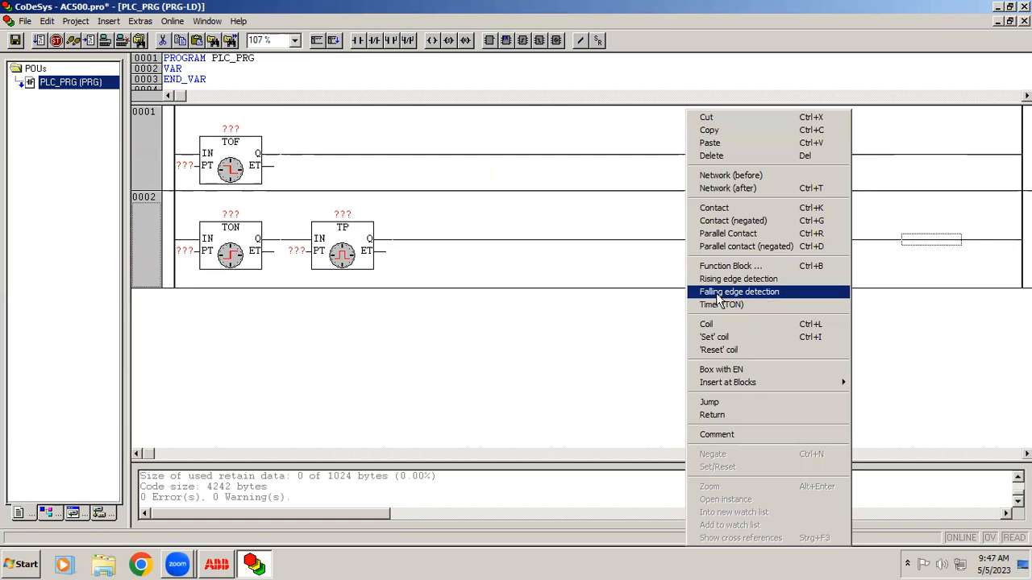
{"action": "left_click", "coordinate": [754, 188]}
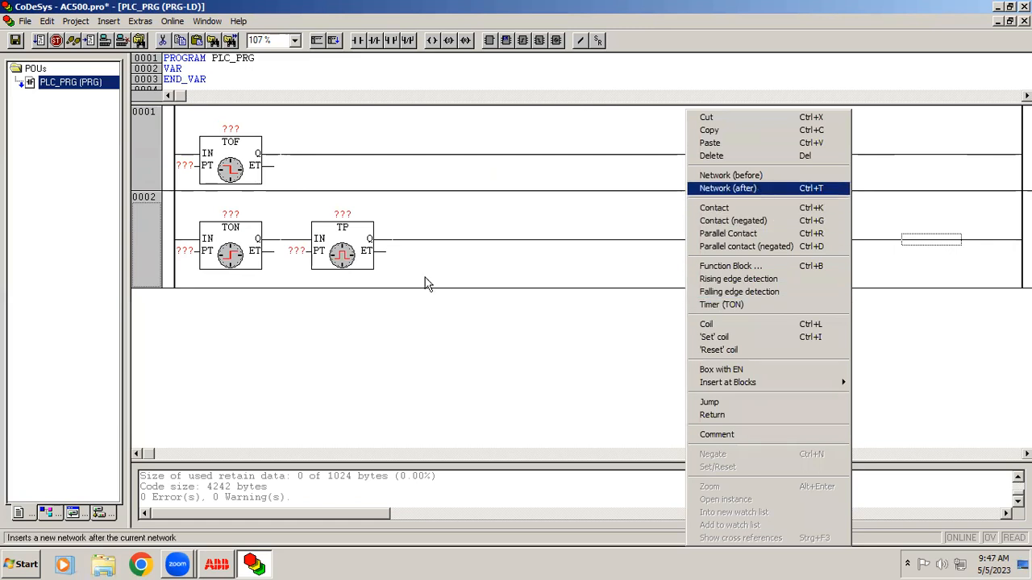
{"action": "key", "text": "Delete"}
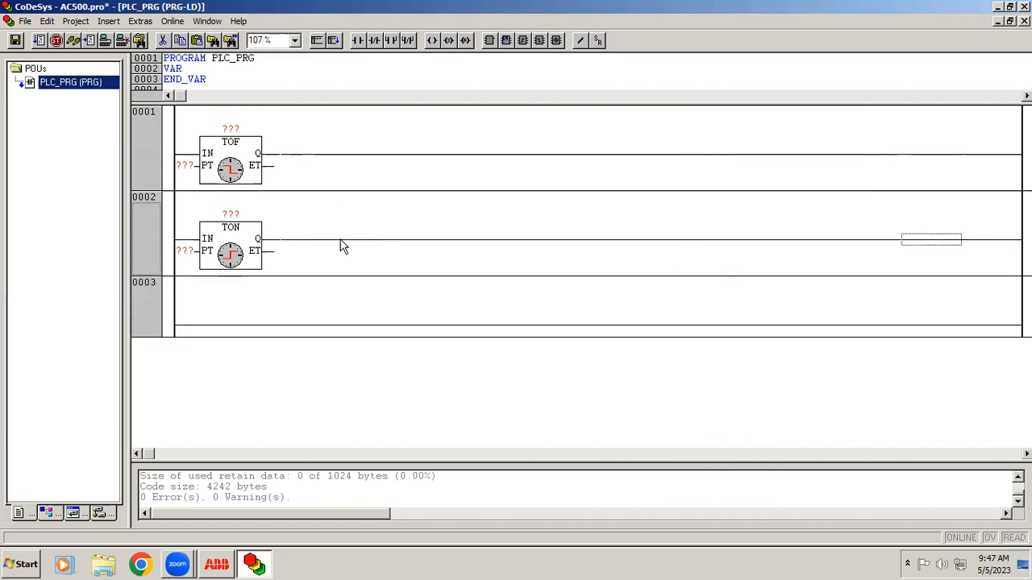
{"action": "left_click", "coordinate": [320, 326]}
{"action": "key", "text": "ctrl+v"}
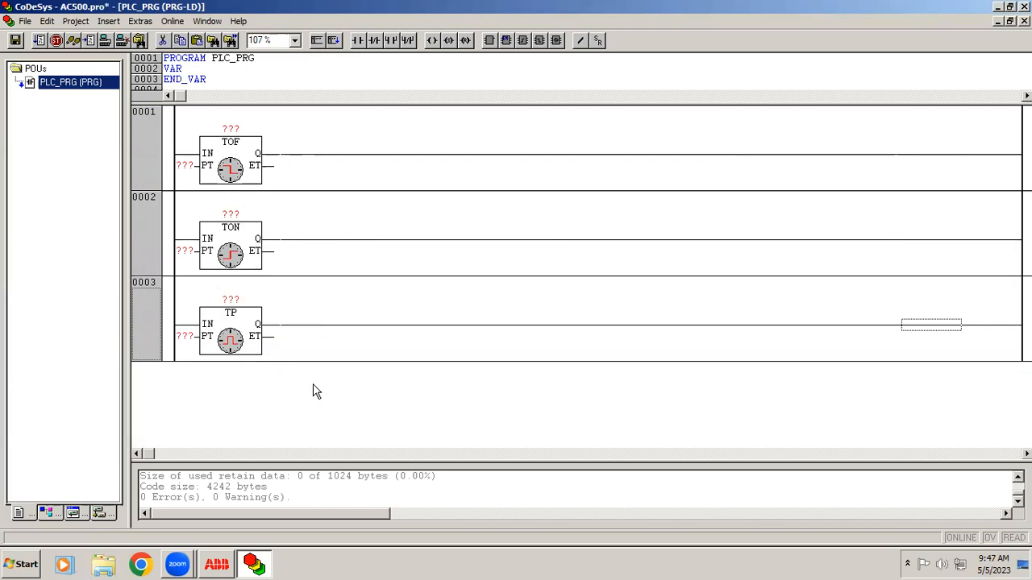
Step: Insert an unnamed contact before the IN input of the TOF, TON and TP timers
{"action": "left_click", "coordinate": [197, 157]}
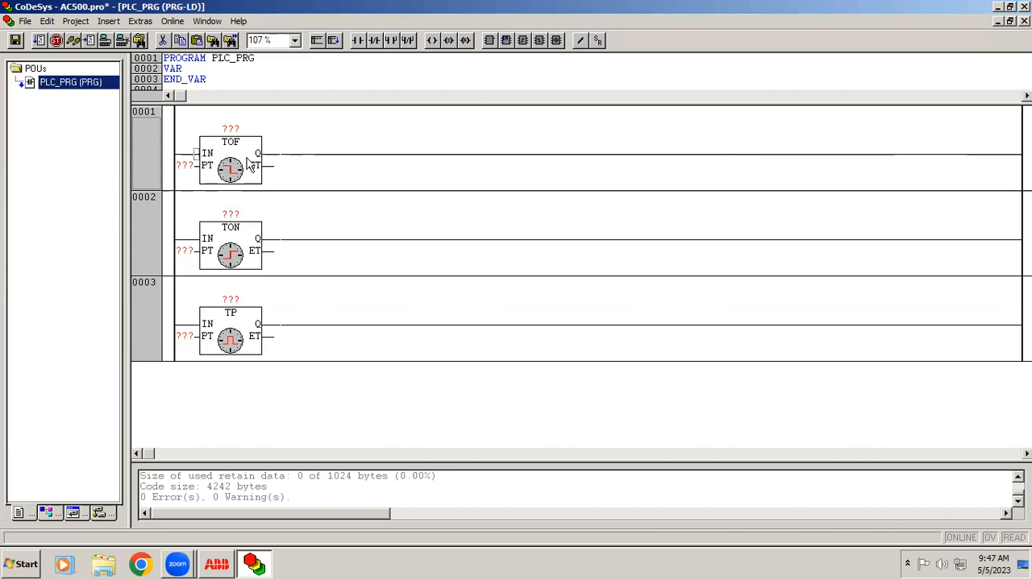
{"action": "left_click", "coordinate": [213, 171]}
{"action": "left_click", "coordinate": [359, 41]}
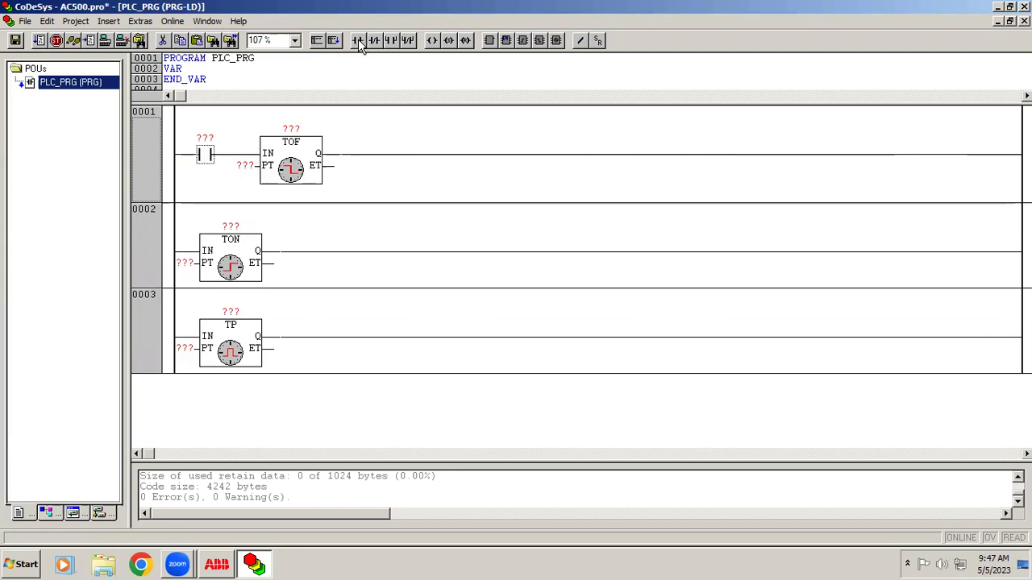
{"action": "left_click", "coordinate": [201, 252]}
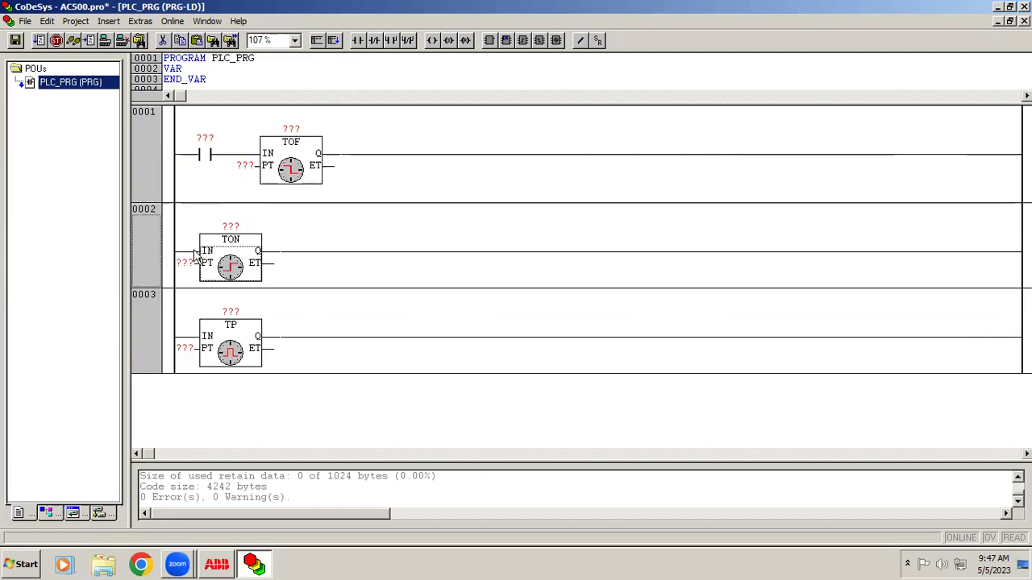
{"action": "left_click", "coordinate": [352, 40]}
{"action": "left_click", "coordinate": [202, 348]}
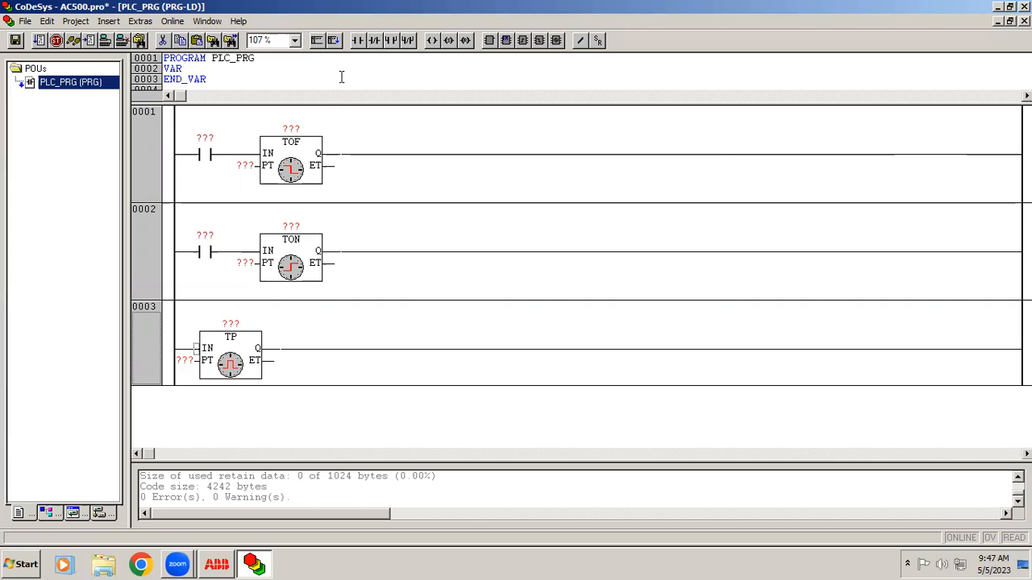
{"action": "left_click", "coordinate": [359, 40]}
{"action": "left_click", "coordinate": [931, 154]}
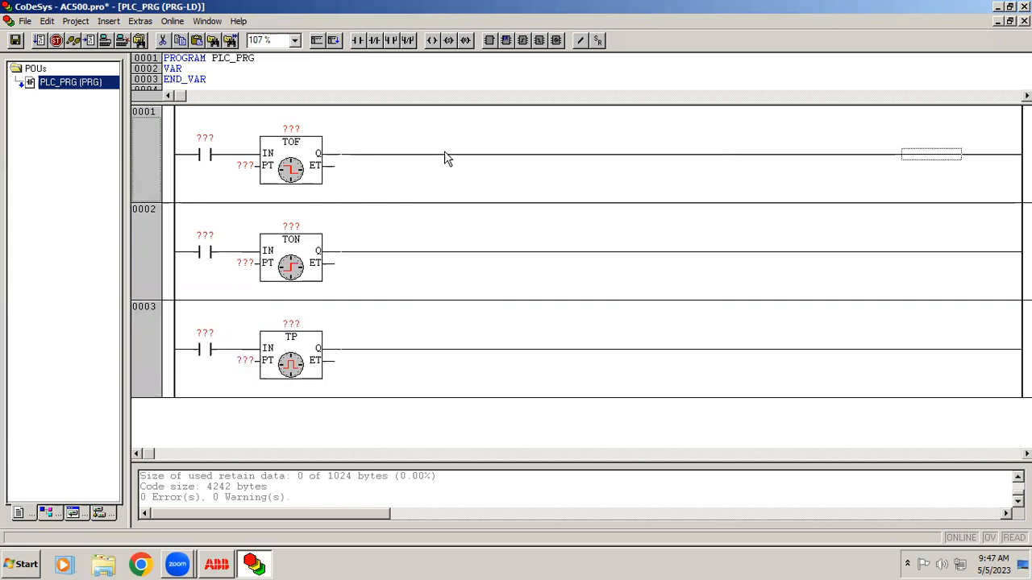
Step: Add an unassigned output coil at the end of rungs 0001, 0002 and 0003
{"action": "left_click", "coordinate": [433, 42]}
{"action": "left_click", "coordinate": [895, 256]}
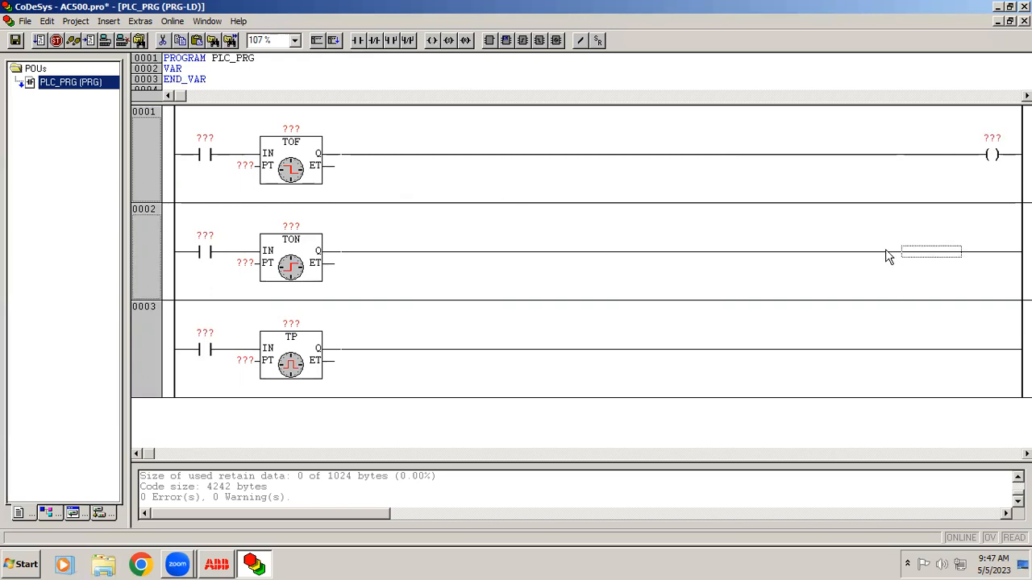
{"action": "left_click", "coordinate": [444, 42]}
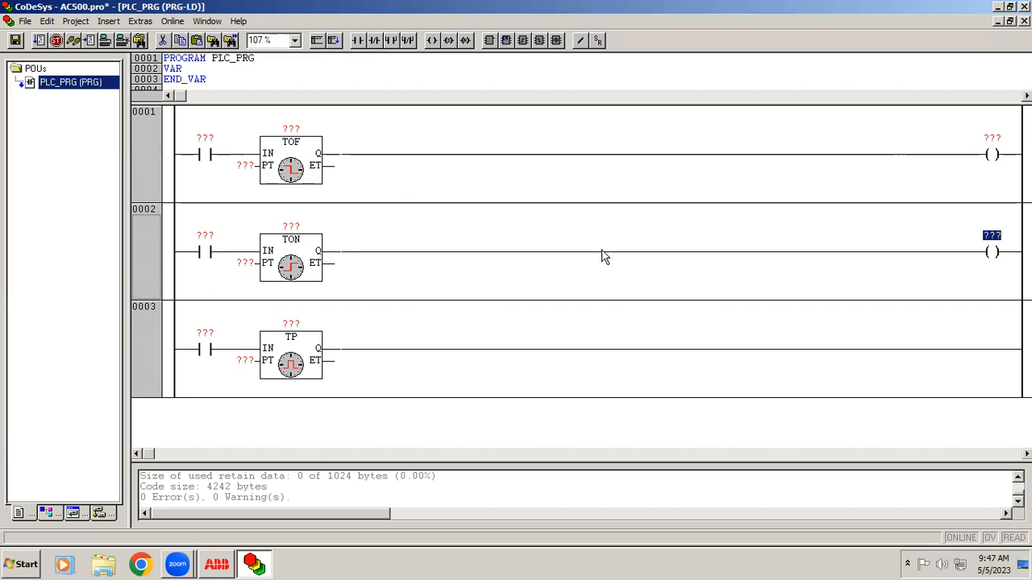
{"action": "left_click", "coordinate": [685, 355]}
{"action": "left_click", "coordinate": [433, 40]}
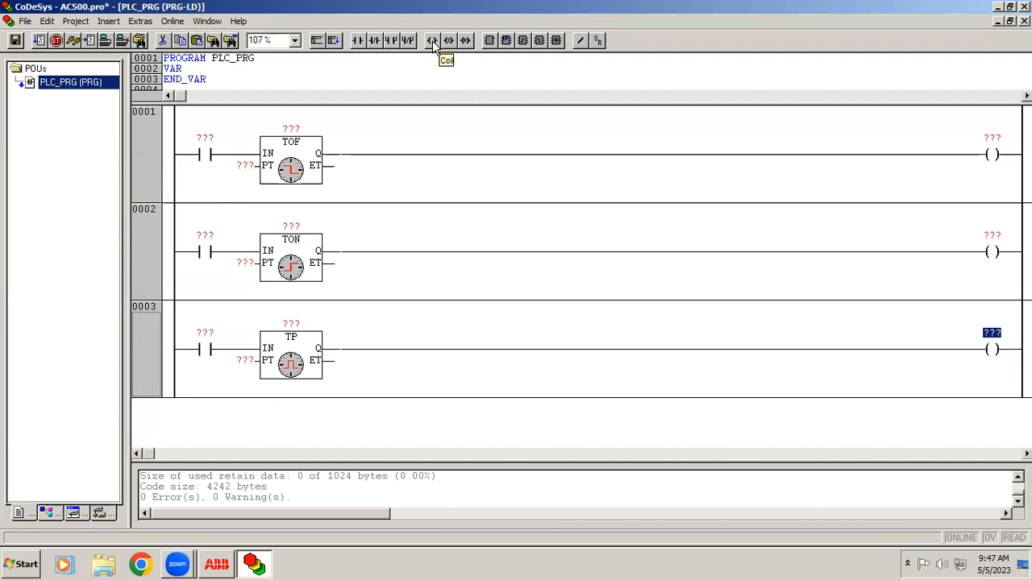
Step: Set the TOF timer's preset time to t#10s
{"action": "left_click", "coordinate": [245, 264]}
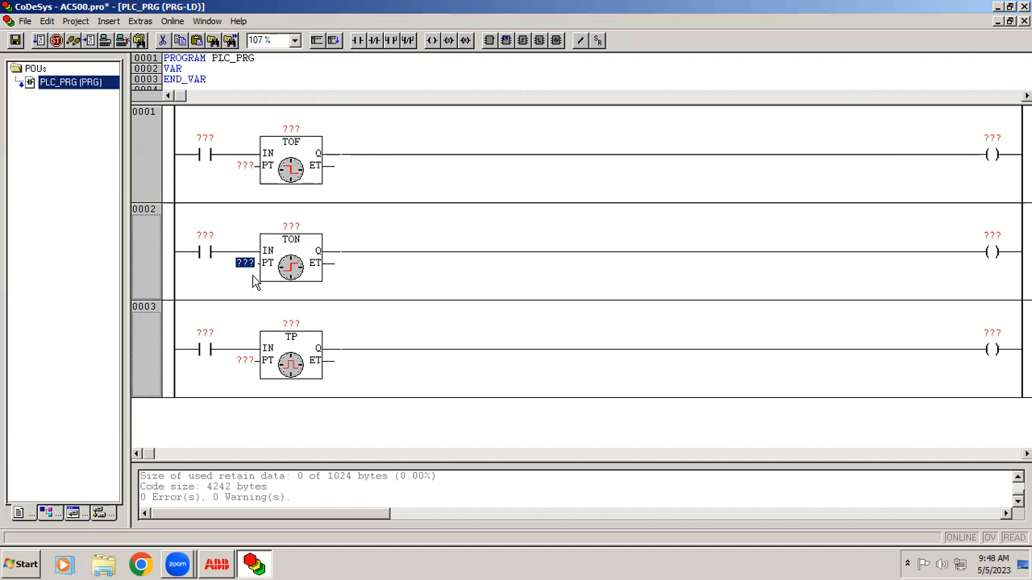
{"action": "left_click", "coordinate": [245, 165]}
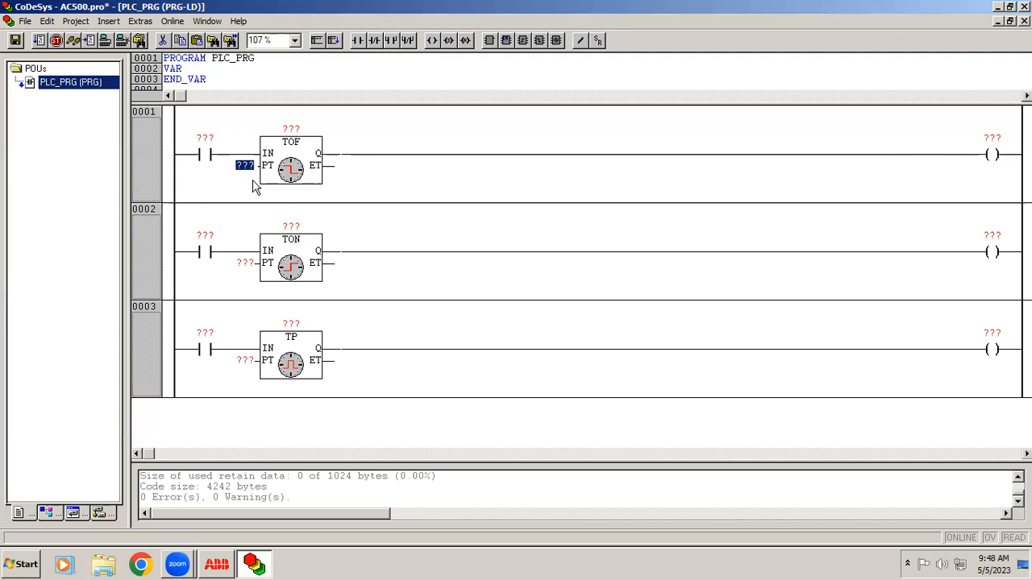
{"action": "type", "text": "t"}
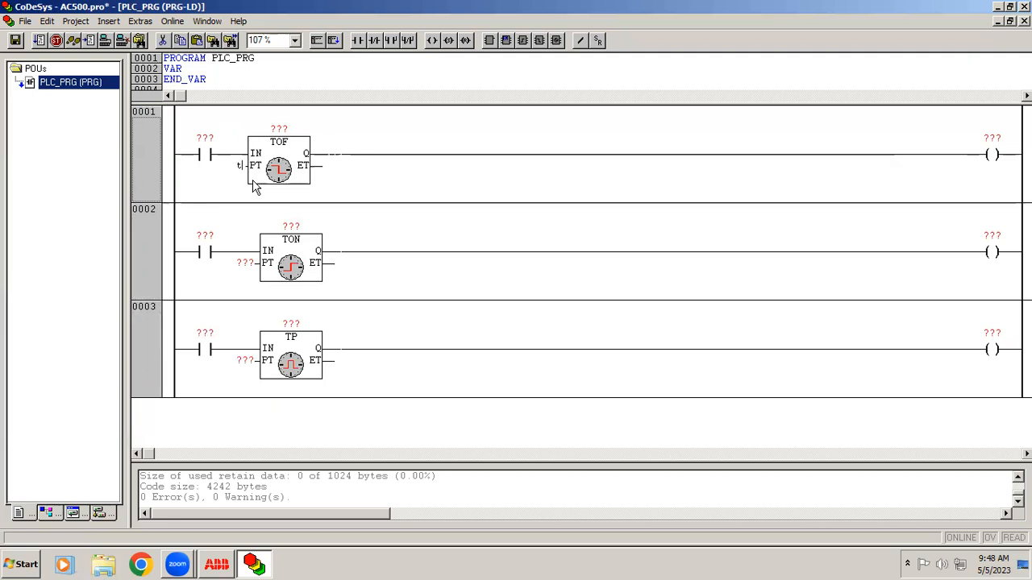
{"action": "type", "text": "#"}
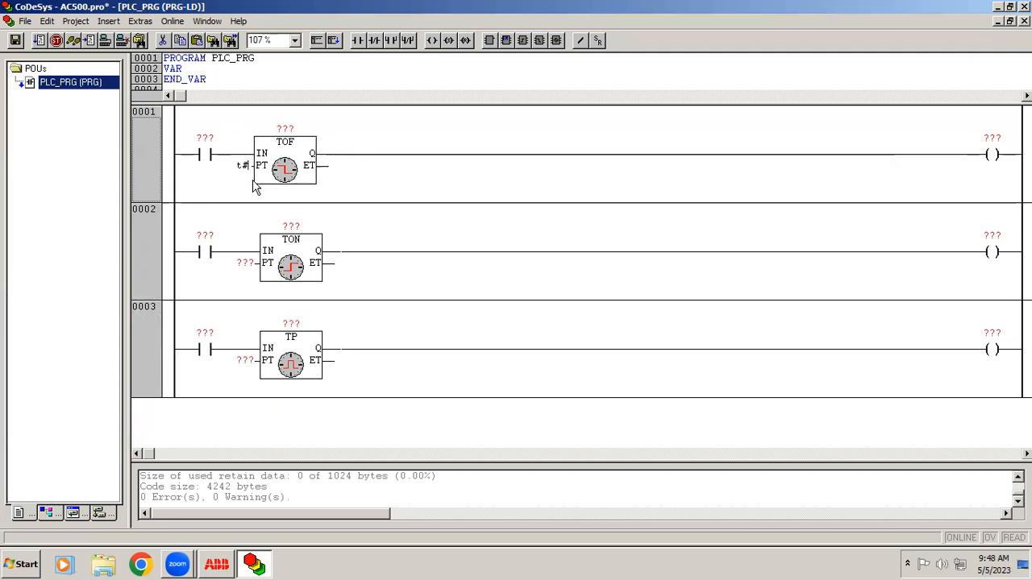
{"action": "type", "text": "10s"}
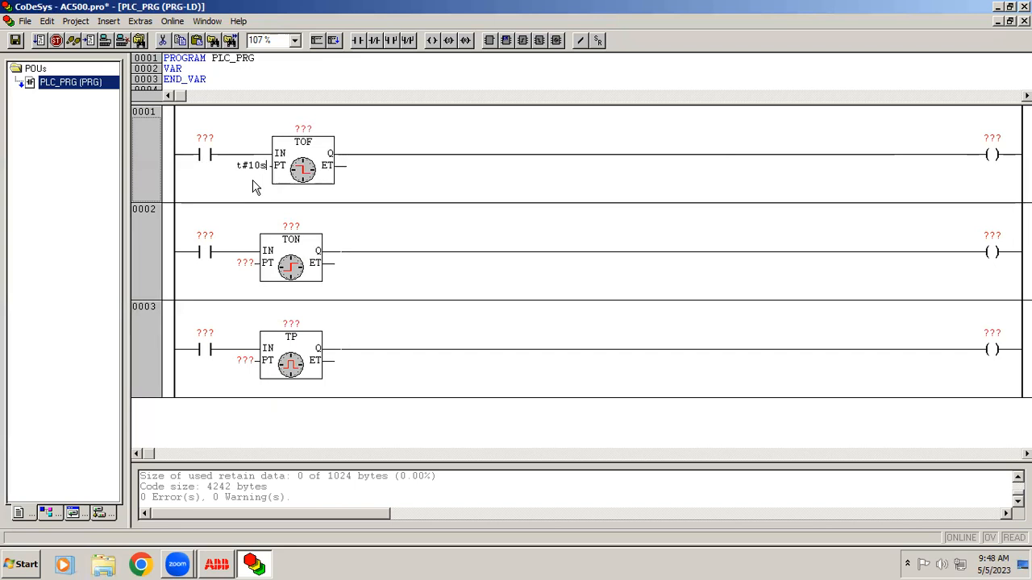
{"action": "key", "text": "Return"}
Step: Assign pt1 to the TON preset and declare it as TIME at %MD0.0
{"action": "left_click", "coordinate": [244, 264]}
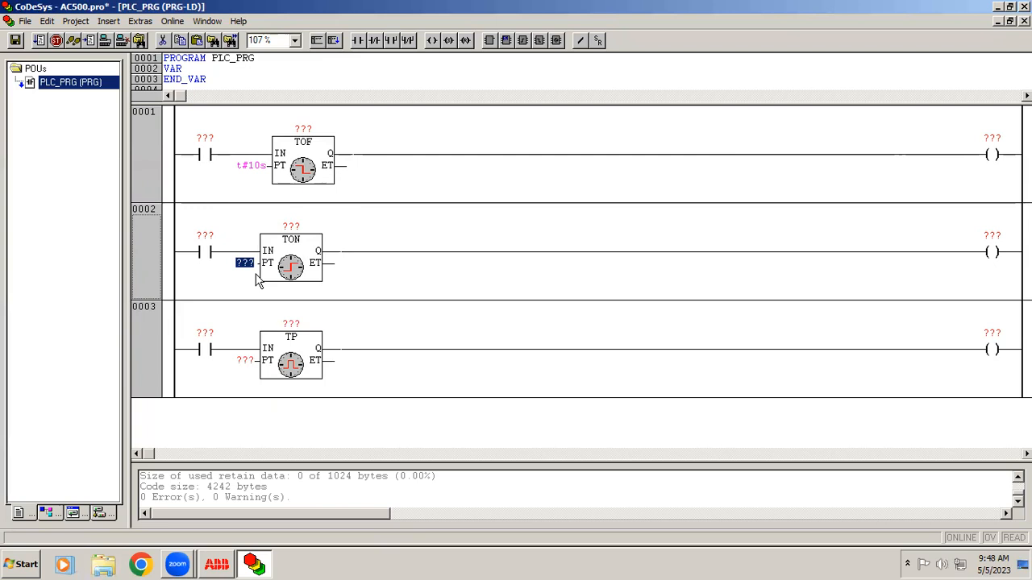
{"action": "type", "text": "pt1"}
{"action": "key", "text": "Return"}
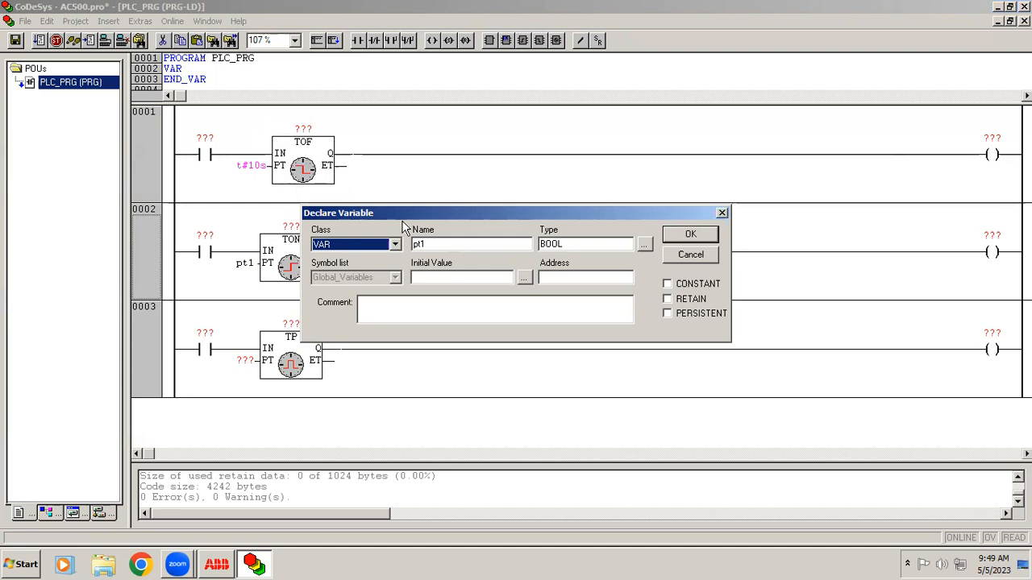
{"action": "left_click", "coordinate": [644, 245]}
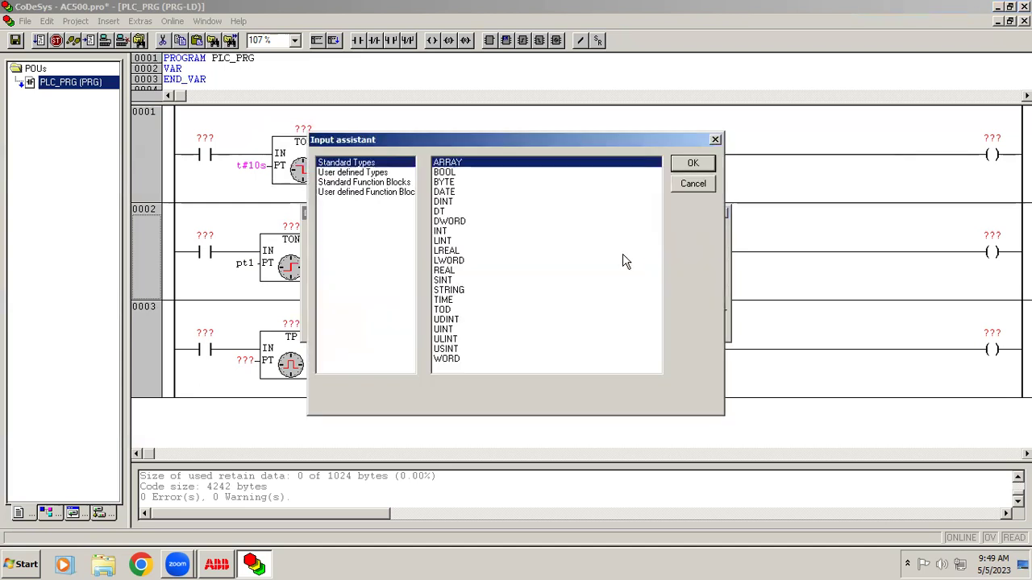
{"action": "left_click", "coordinate": [443, 300]}
{"action": "left_click", "coordinate": [692, 167]}
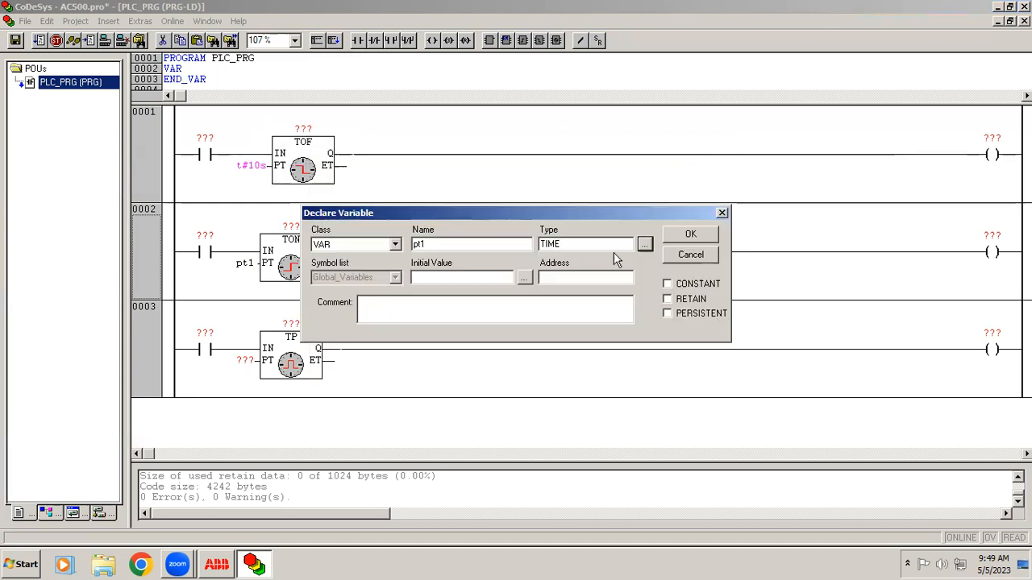
{"action": "left_click", "coordinate": [564, 277]}
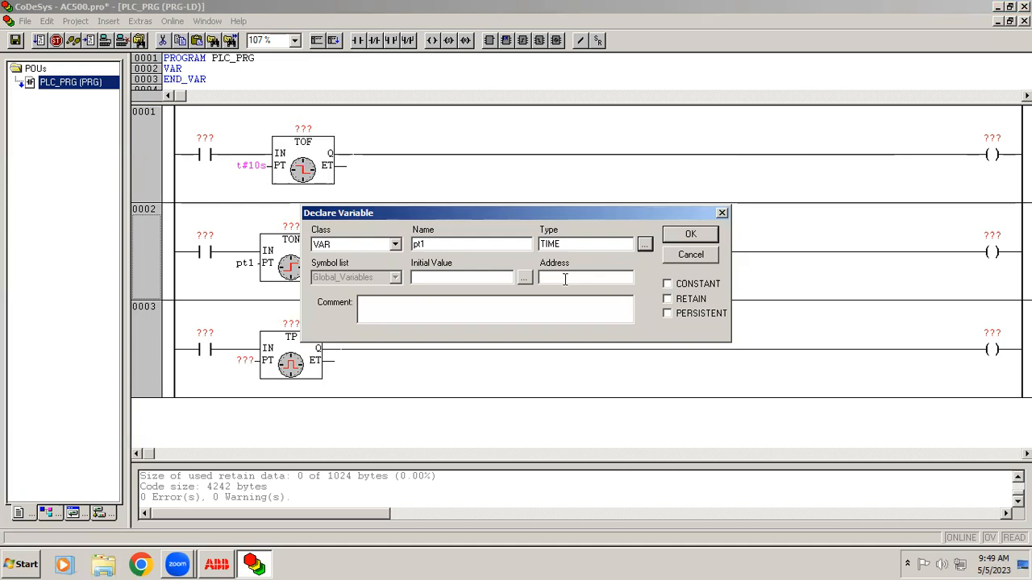
{"action": "type", "text": "%"}
{"action": "type", "text": "md"}
{"action": "type", "text": "0.0"}
{"action": "left_click", "coordinate": [690, 234]}
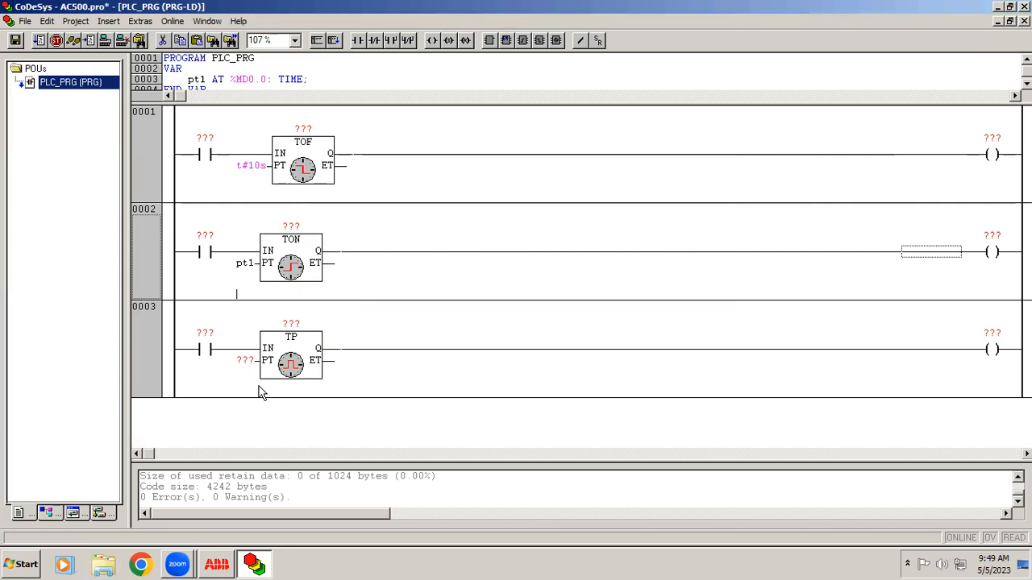
Step: Assign pt2 to the TP preset, declared as TIME at %MD0.4 with initial value t#5s
{"action": "left_click", "coordinate": [246, 360]}
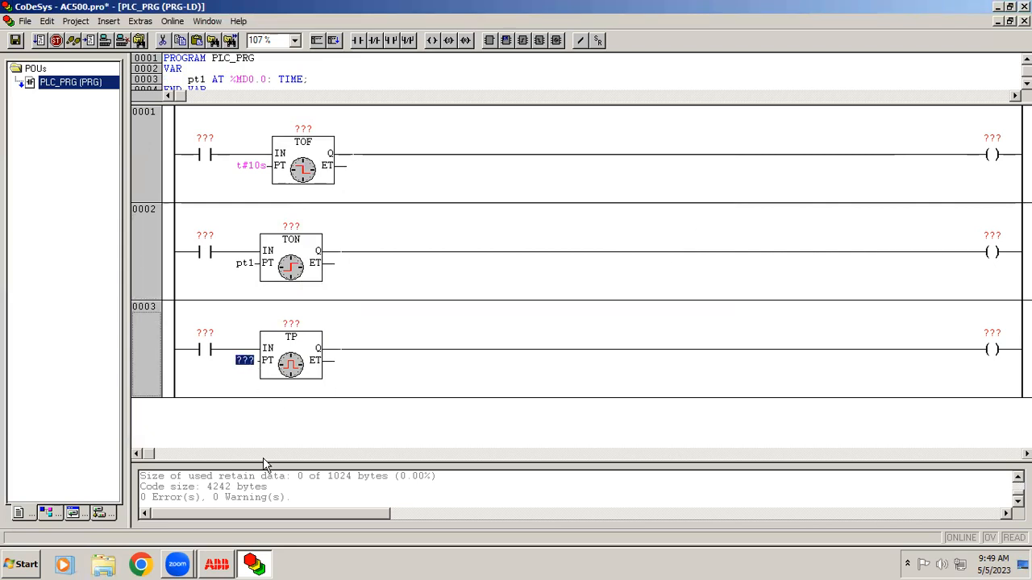
{"action": "type", "text": "pt2"}
{"action": "key", "text": "Return"}
{"action": "left_click", "coordinate": [644, 245]}
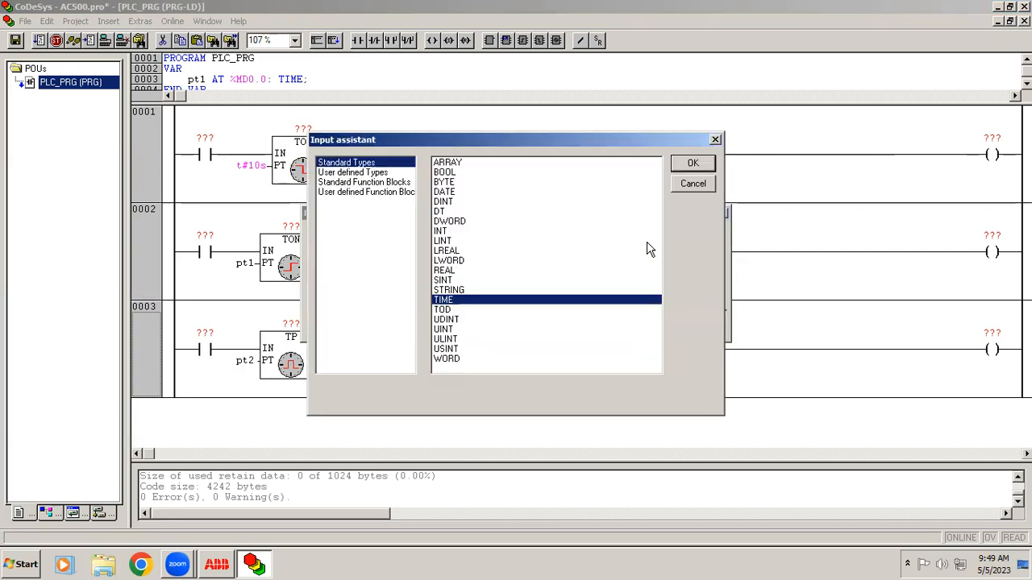
{"action": "left_click", "coordinate": [693, 164]}
{"action": "left_click", "coordinate": [581, 276]}
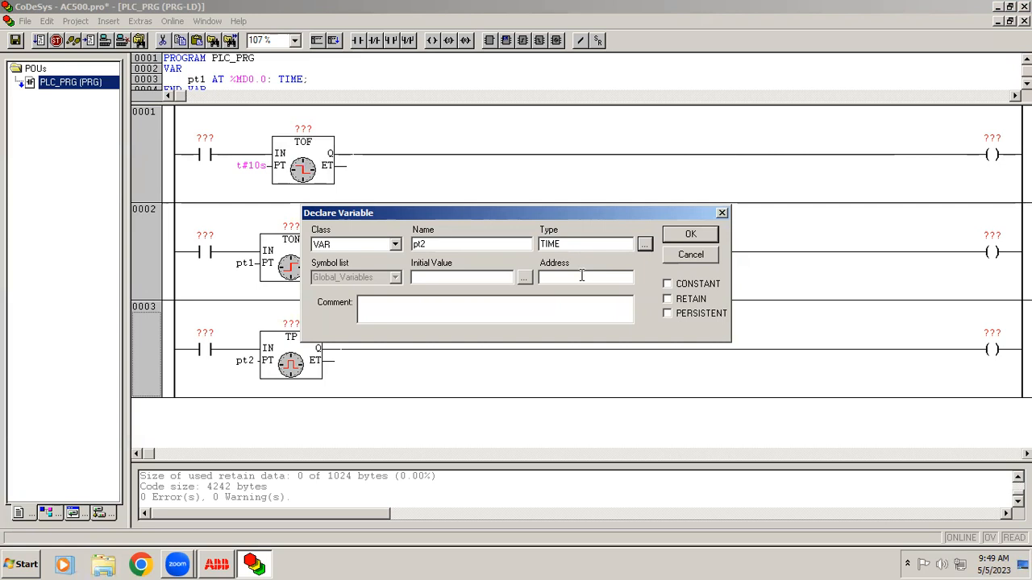
{"action": "type", "text": "%md"}
{"action": "type", "text": "0"}
{"action": "type", "text": ".4"}
{"action": "left_click", "coordinate": [451, 278]}
{"action": "type", "text": "t"}
{"action": "type", "text": "#"}
{"action": "type", "text": "5s"}
{"action": "left_click", "coordinate": [690, 234]}
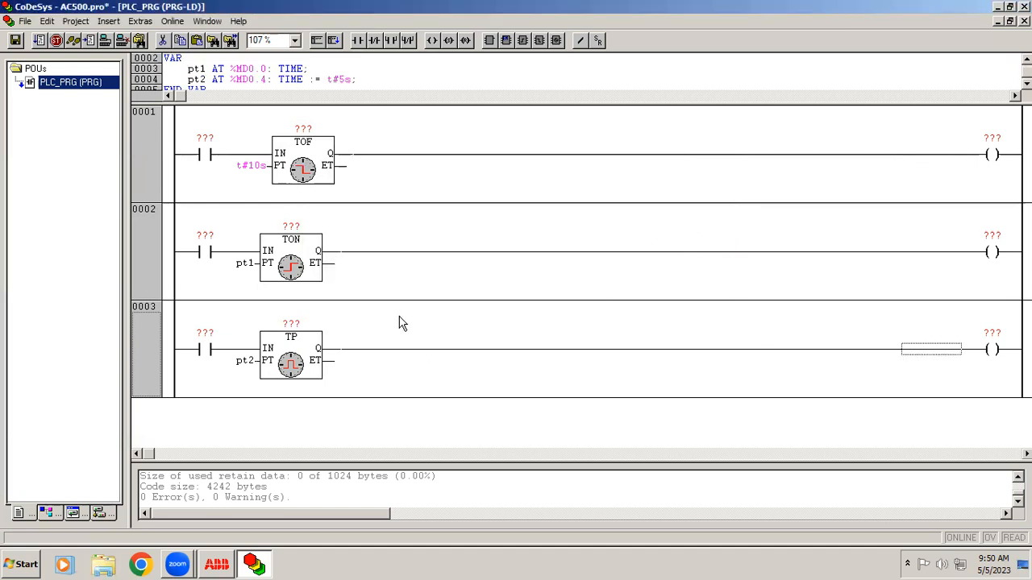
Step: Assign et1 to the TOF elapsed-time output, declared as TIME at %MD0.8
{"action": "left_click", "coordinate": [332, 173]}
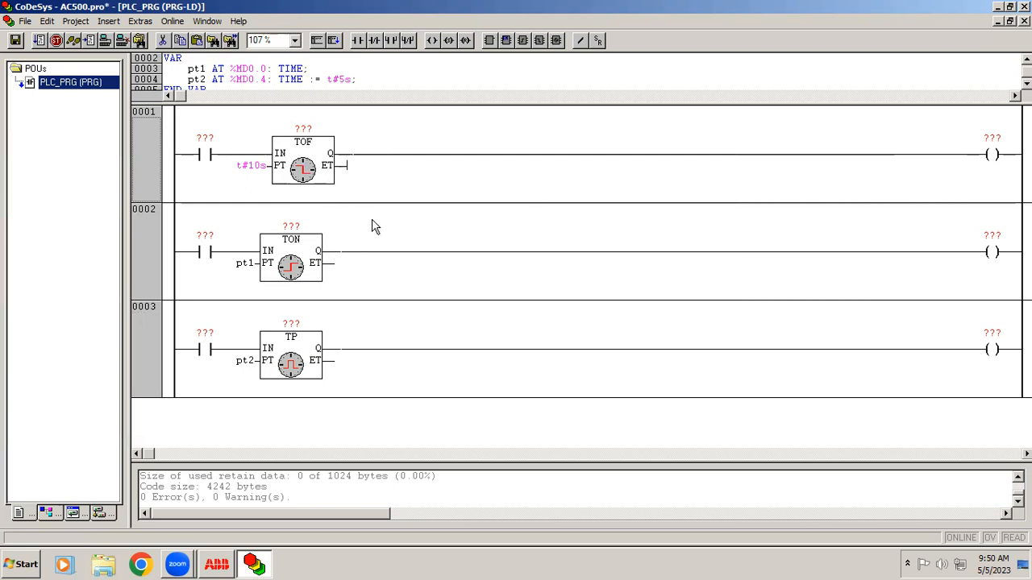
{"action": "left_click", "coordinate": [352, 193]}
{"action": "left_click", "coordinate": [349, 274]}
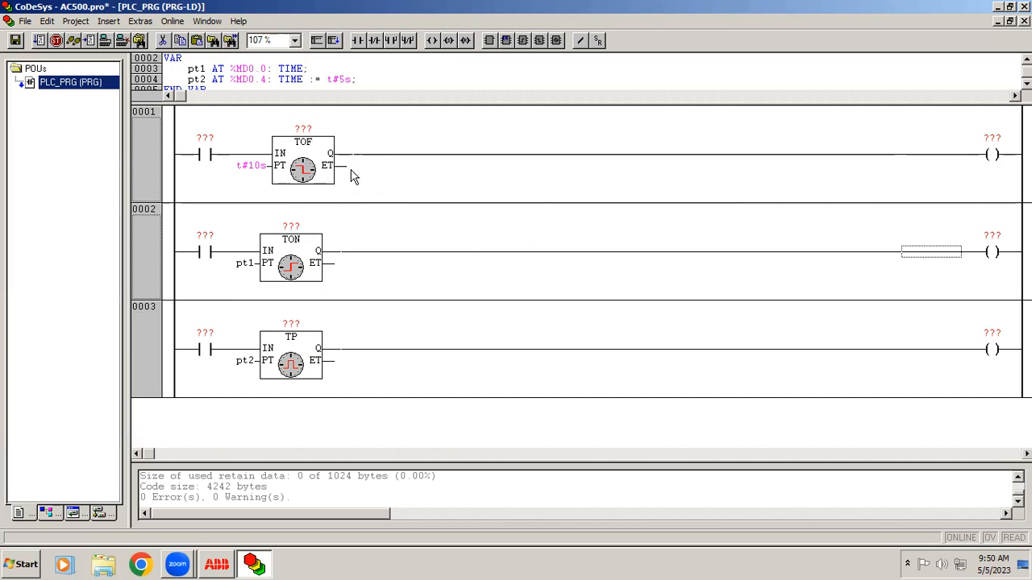
{"action": "left_click", "coordinate": [352, 169]}
{"action": "type", "text": "e"}
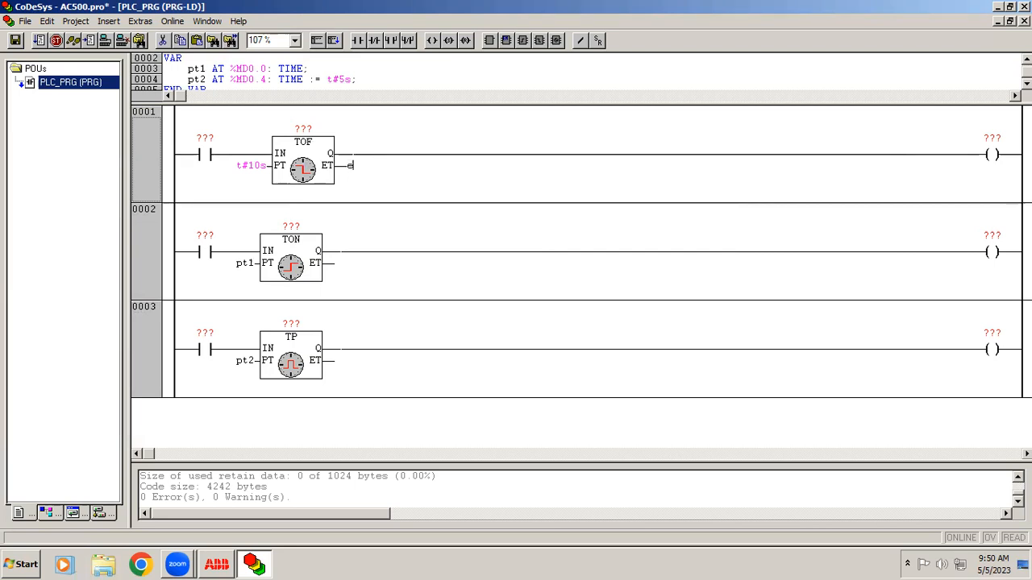
{"action": "type", "text": "t1"}
{"action": "key", "text": "Return"}
{"action": "left_click", "coordinate": [649, 252]}
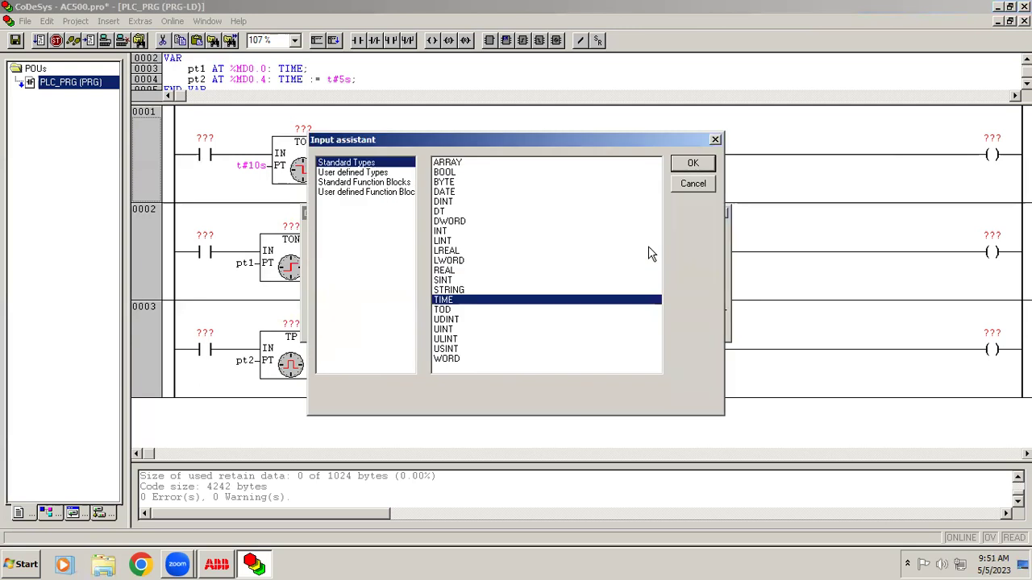
{"action": "left_click", "coordinate": [692, 163]}
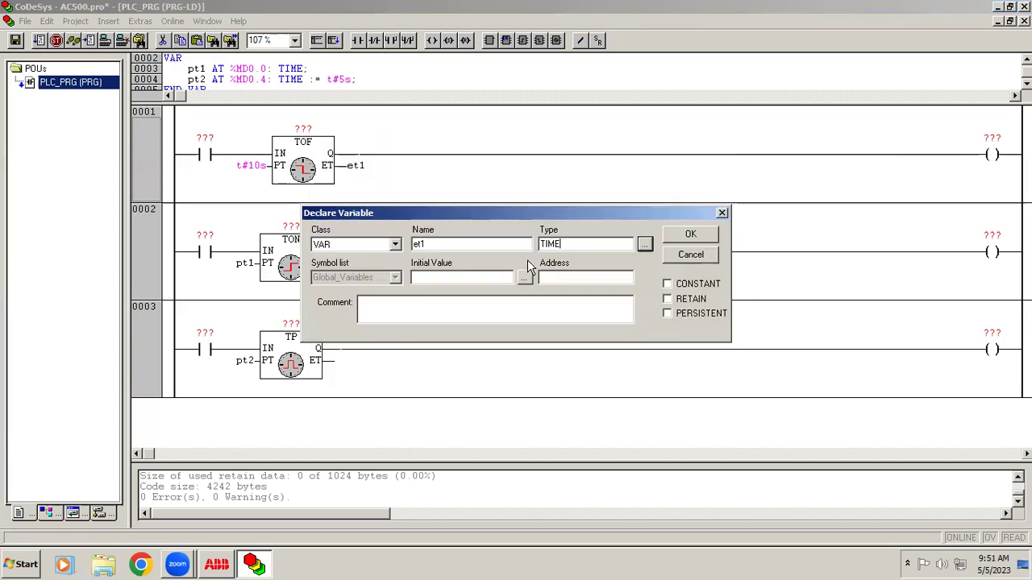
{"action": "left_click", "coordinate": [581, 276]}
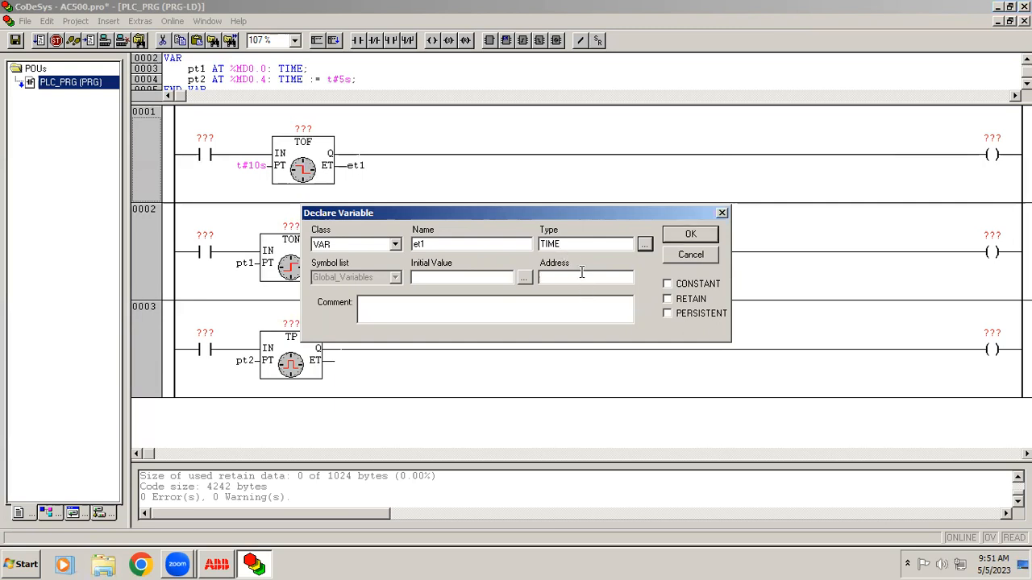
{"action": "type", "text": "%m"}
{"action": "type", "text": "d"}
{"action": "type", "text": "0.8"}
{"action": "left_click", "coordinate": [692, 234]}
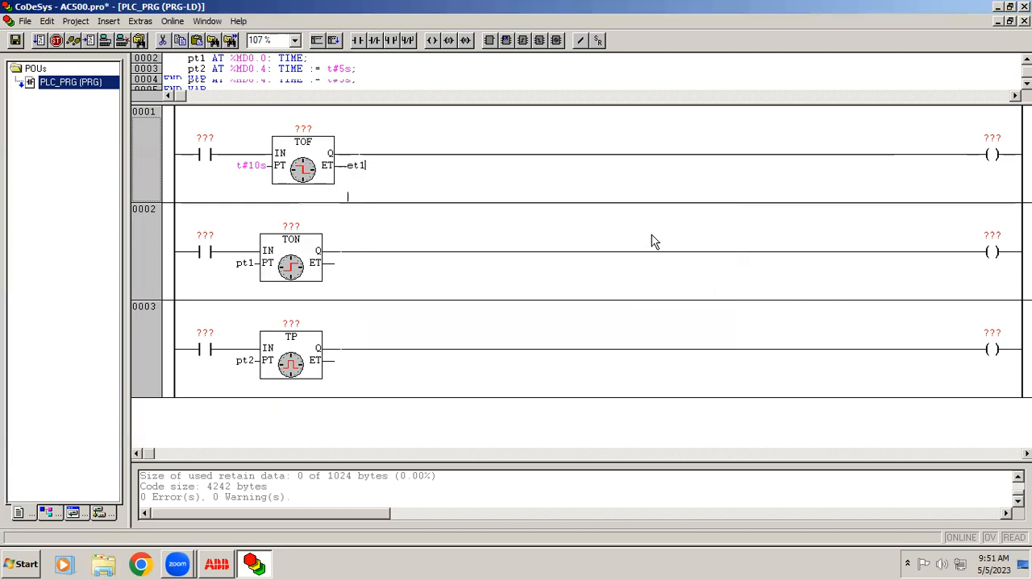
Step: Assign et2 to the TON elapsed-time output, declared as TIME at %MD0.12
{"action": "left_click", "coordinate": [343, 267]}
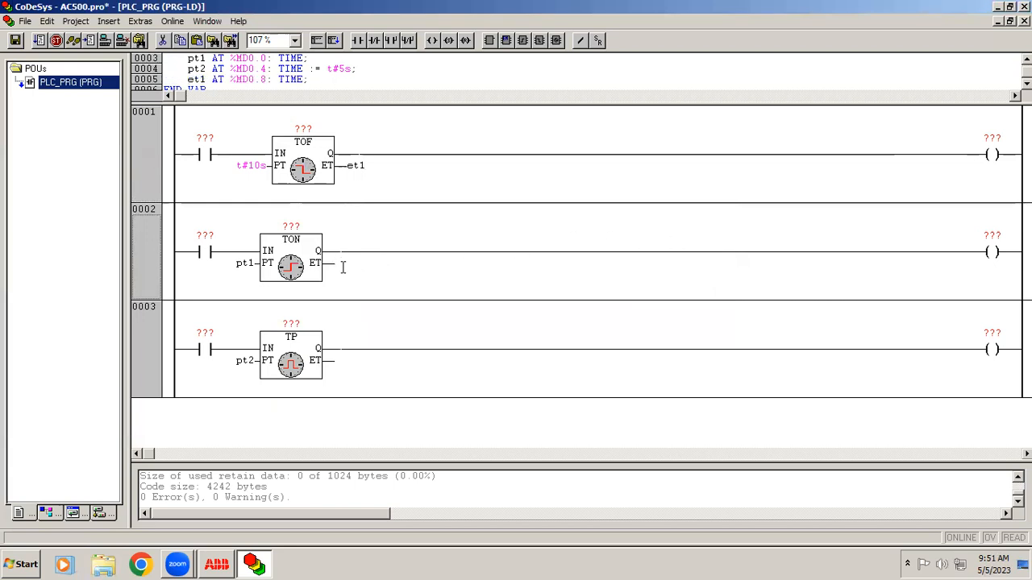
{"action": "type", "text": "et2"}
{"action": "key", "text": "Return"}
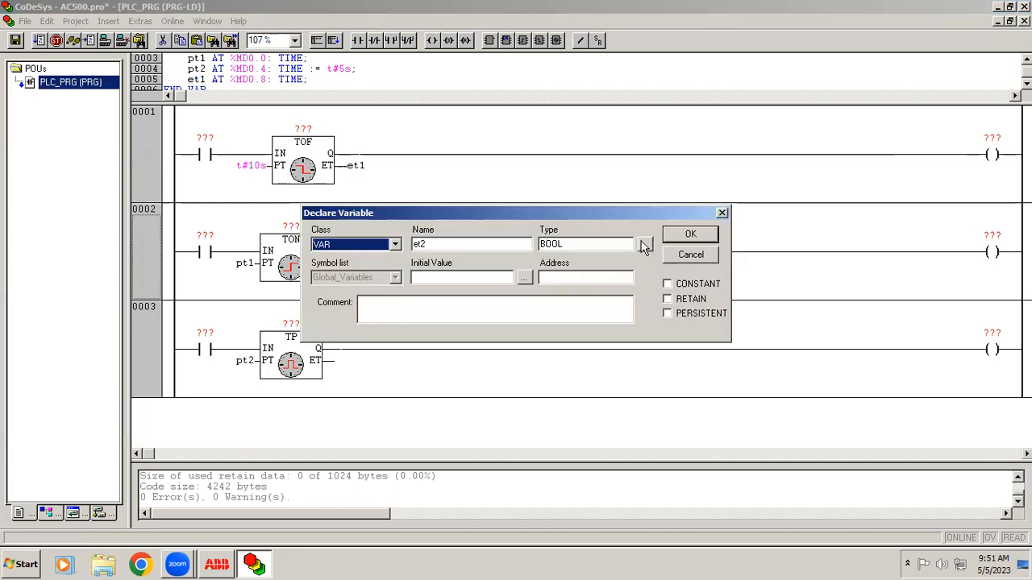
{"action": "left_click", "coordinate": [645, 244]}
{"action": "left_click", "coordinate": [700, 165]}
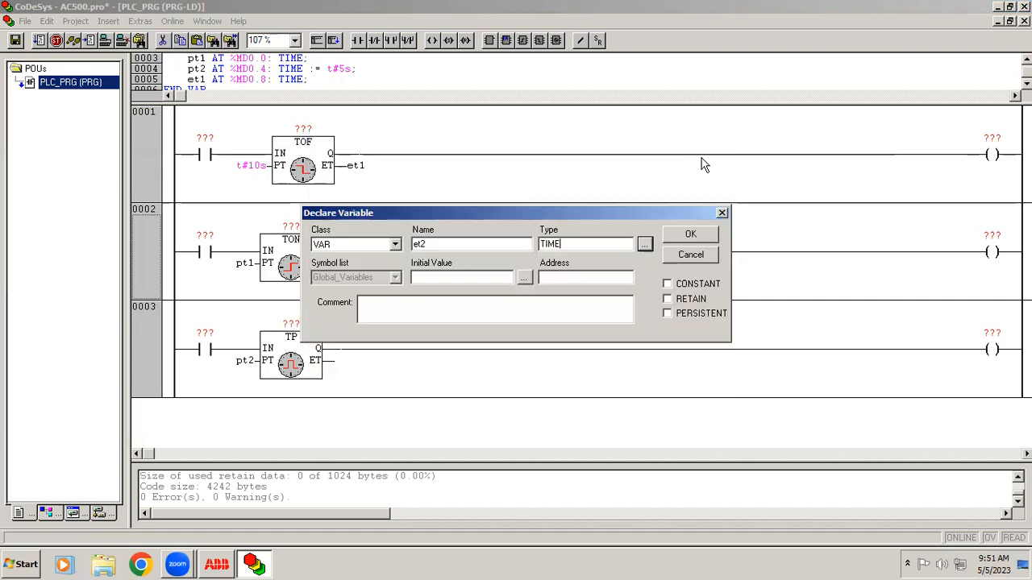
{"action": "left_click", "coordinate": [557, 277]}
{"action": "type", "text": "%md"}
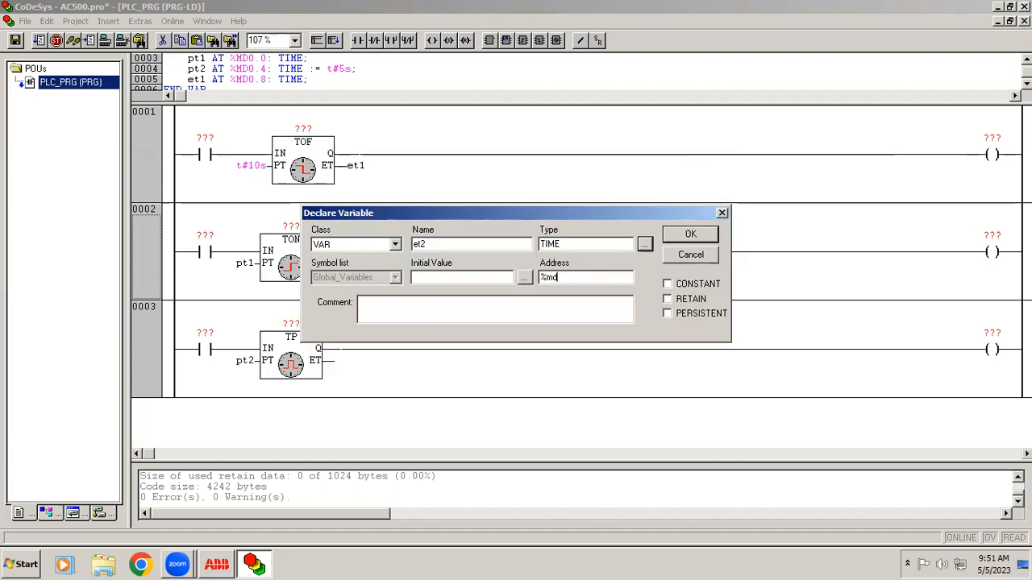
{"action": "type", "text": "0.12"}
{"action": "key", "text": "Return"}
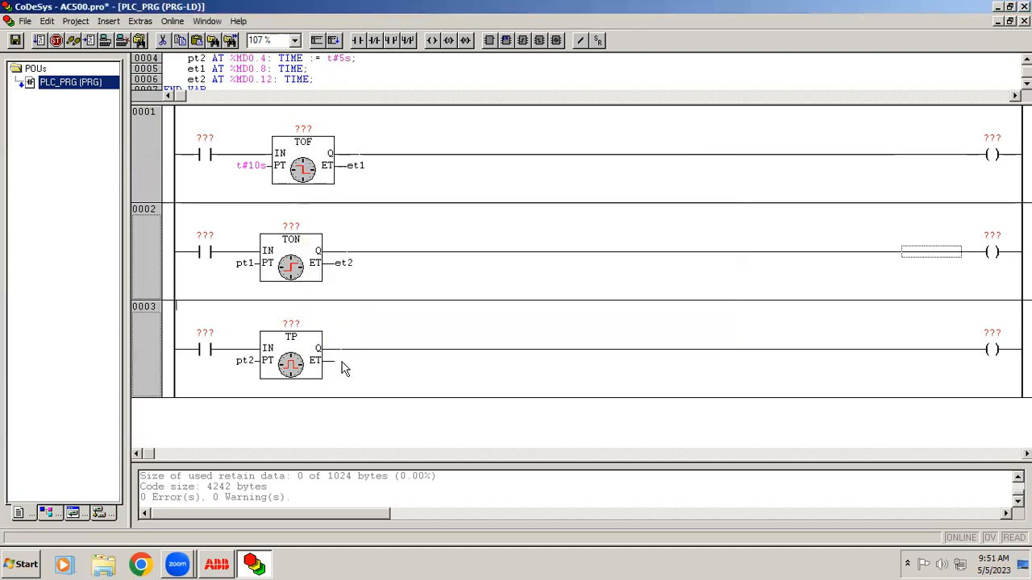
Step: Assign et3 to the TP ET output, declared as TIME at address %MD0.16
{"action": "left_click", "coordinate": [344, 368]}
{"action": "type", "text": "et3"}
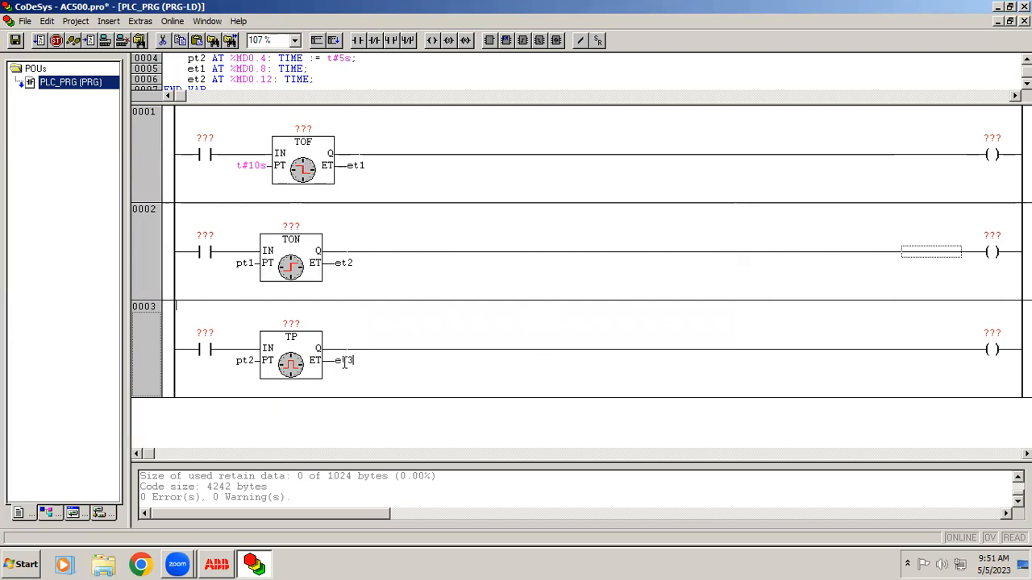
{"action": "key", "text": "Return"}
{"action": "left_click", "coordinate": [649, 245]}
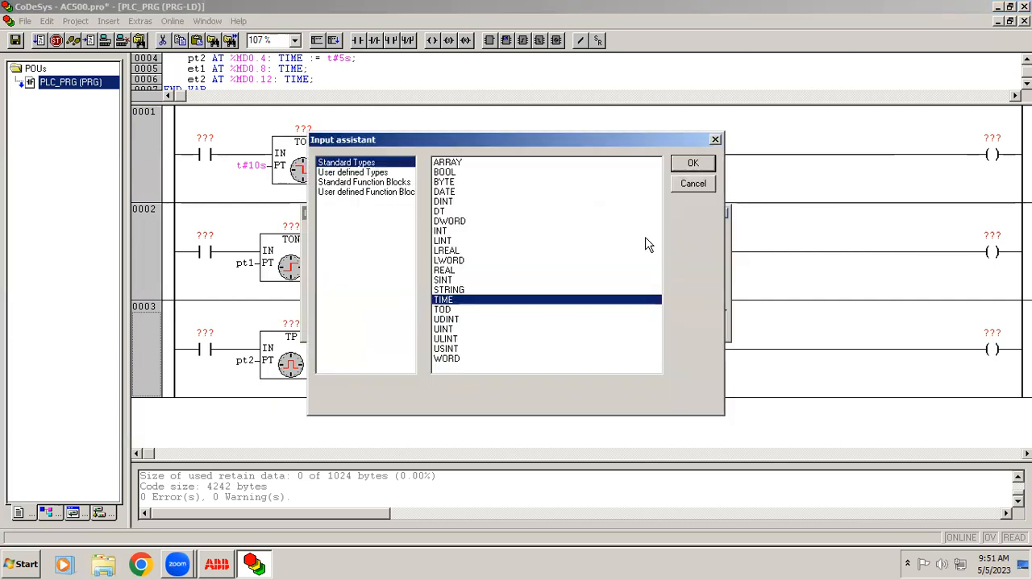
{"action": "left_click", "coordinate": [693, 164]}
{"action": "left_click", "coordinate": [574, 279]}
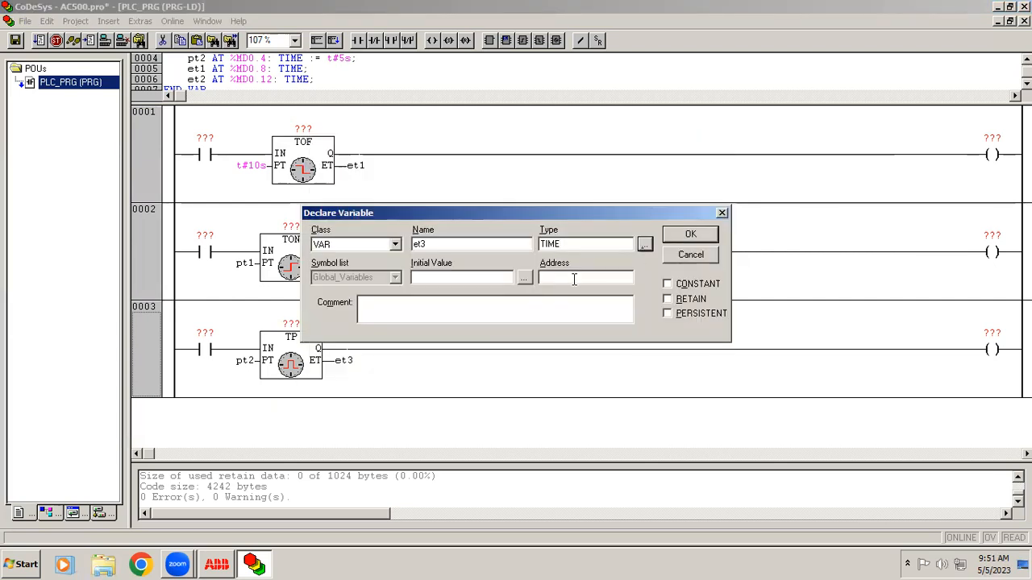
{"action": "type", "text": "%"}
{"action": "type", "text": "md0"}
{"action": "type", "text": ".16"}
{"action": "key", "text": "Return"}
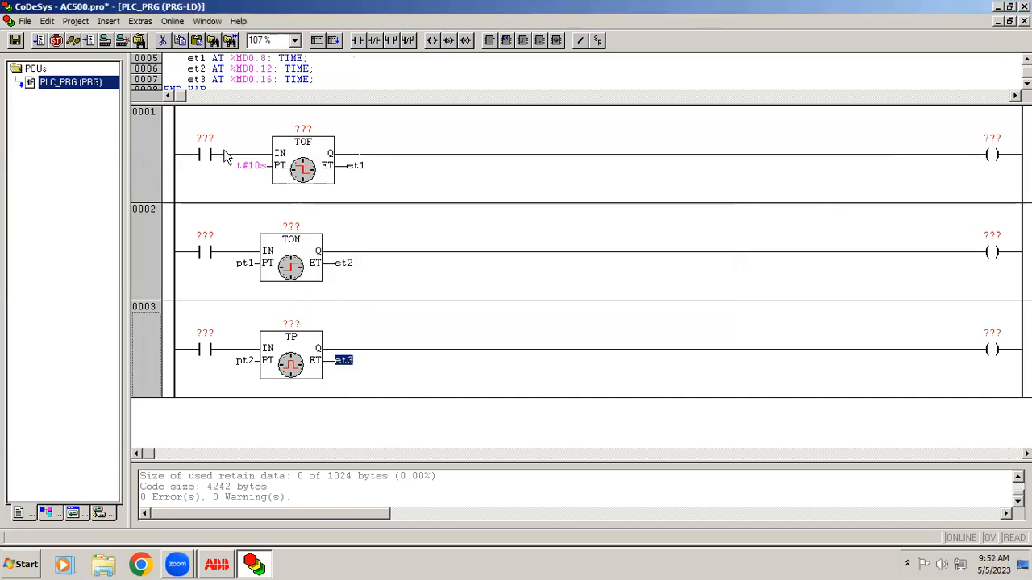
Step: Address the three rung contacts %IX4000.0, %IX4000.1 and %IX4000.2
{"action": "left_click", "coordinate": [204, 138]}
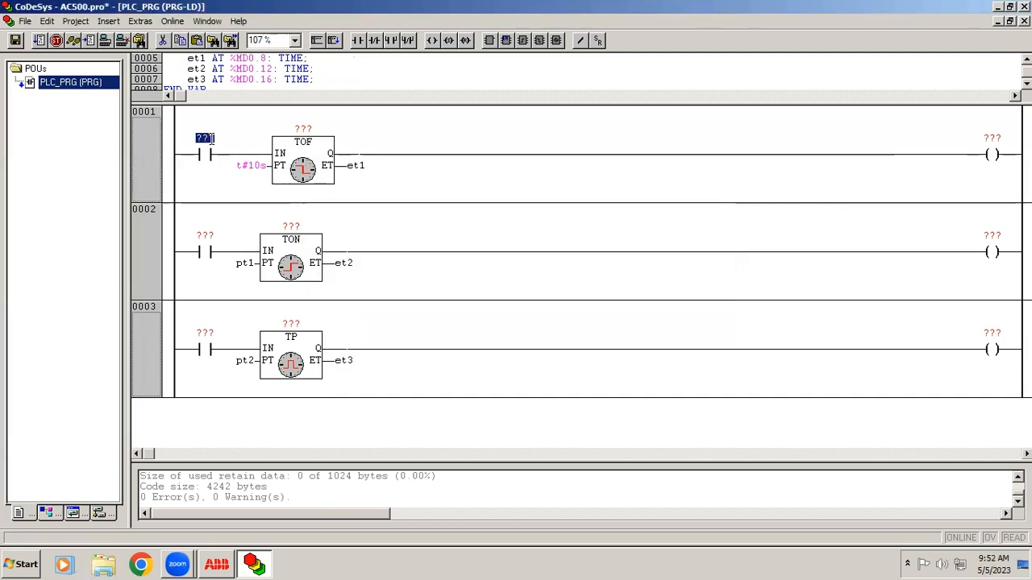
{"action": "type", "text": "%ix4000."}
{"action": "type", "text": "0"}
{"action": "key", "text": "Return"}
{"action": "left_click", "coordinate": [206, 138]}
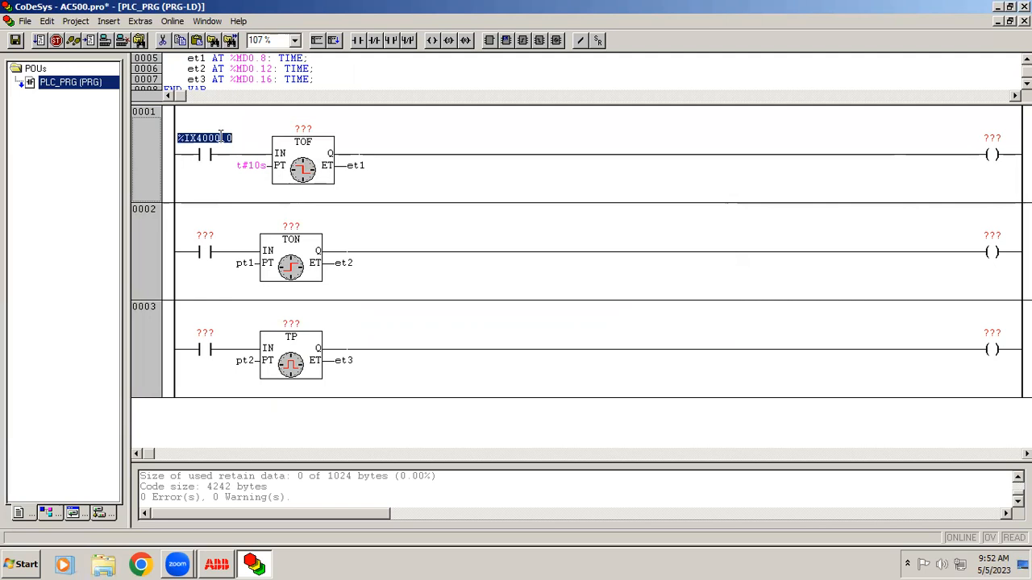
{"action": "left_click", "coordinate": [206, 235]}
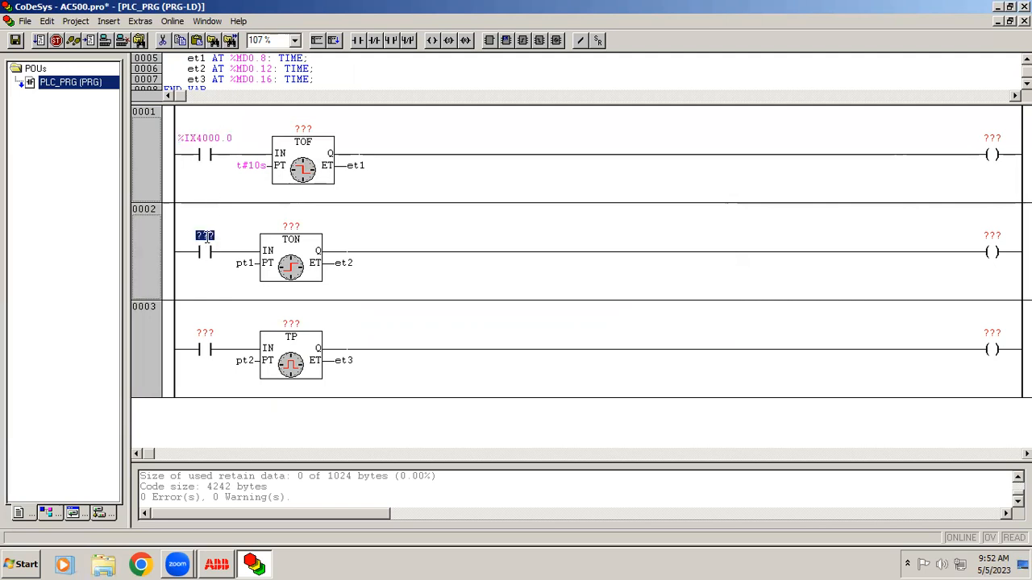
{"action": "type", "text": "%ix4000.1"}
{"action": "key", "text": "Return"}
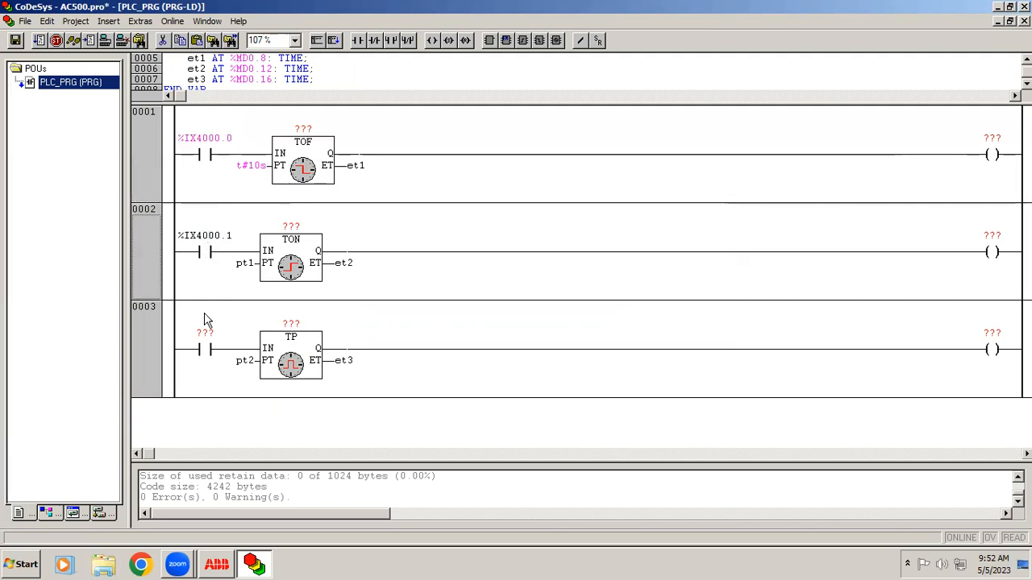
{"action": "left_click", "coordinate": [205, 333]}
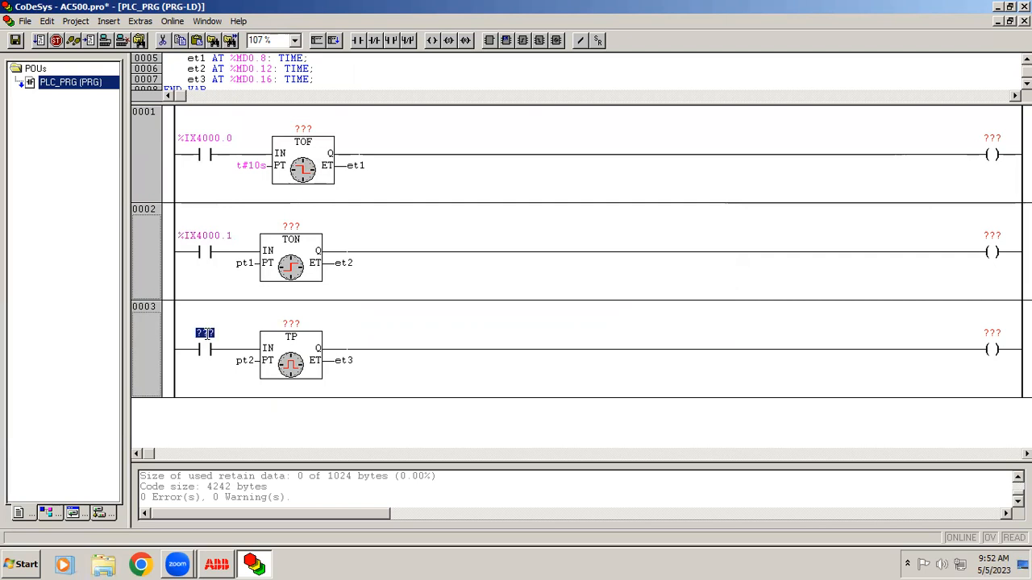
{"action": "type", "text": "%ix4000."}
{"action": "type", "text": "2"}
{"action": "key", "text": "Return"}
Step: Address the three rung coils %QX4000.0, %QX4000.1 and %QX4000.2
{"action": "left_click", "coordinate": [991, 137]}
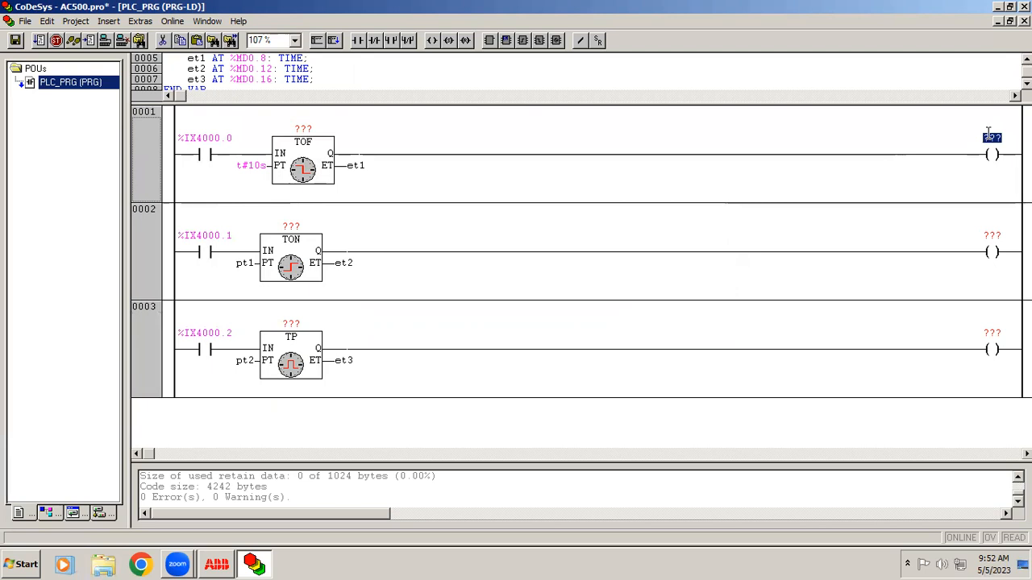
{"action": "type", "text": "%ix4000.0"}
{"action": "key", "text": "Return"}
{"action": "left_click", "coordinate": [988, 137]}
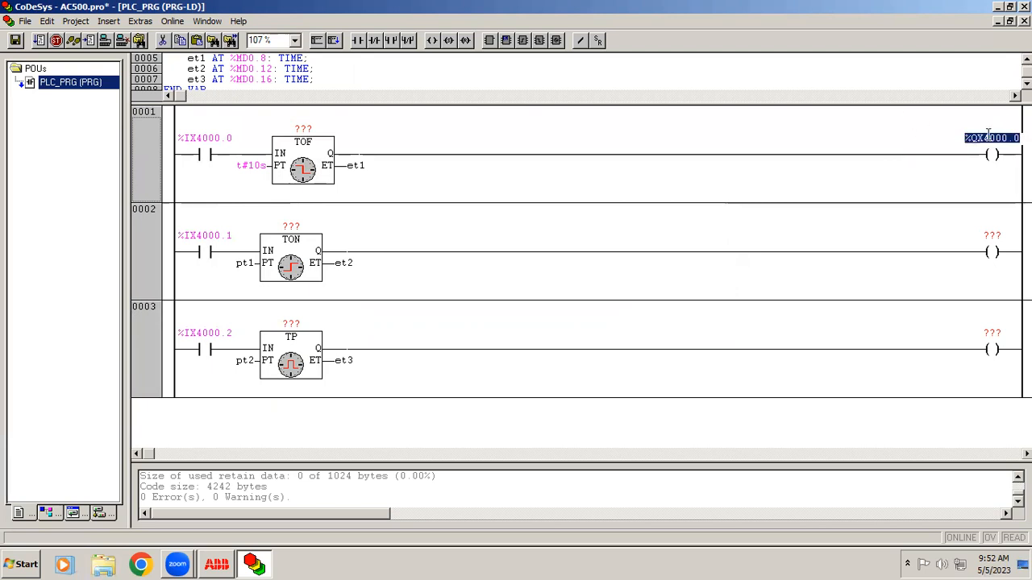
{"action": "left_click", "coordinate": [991, 235]}
{"action": "type", "text": "%qx4000.0"}
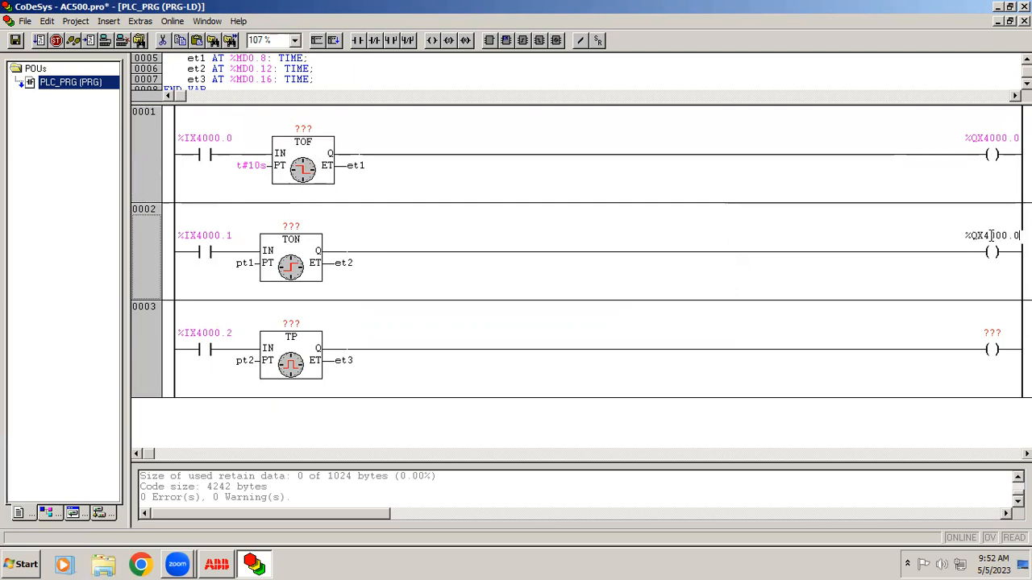
{"action": "key", "text": "BackSpace"}
{"action": "type", "text": "1"}
{"action": "key", "text": "Return"}
{"action": "left_click", "coordinate": [990, 334]}
{"action": "type", "text": "%qx4000."}
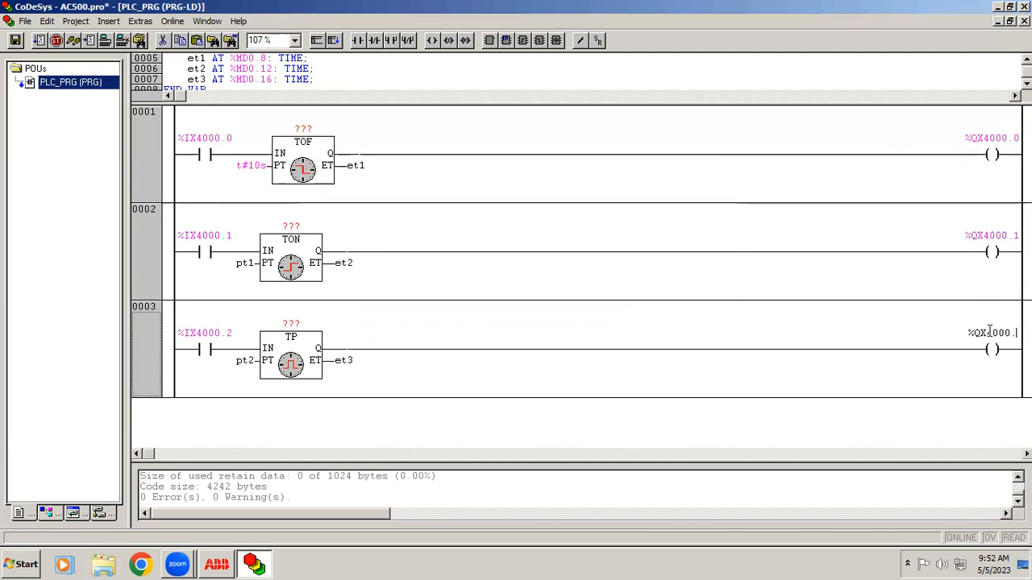
{"action": "type", "text": "2"}
{"action": "key", "text": "Return"}
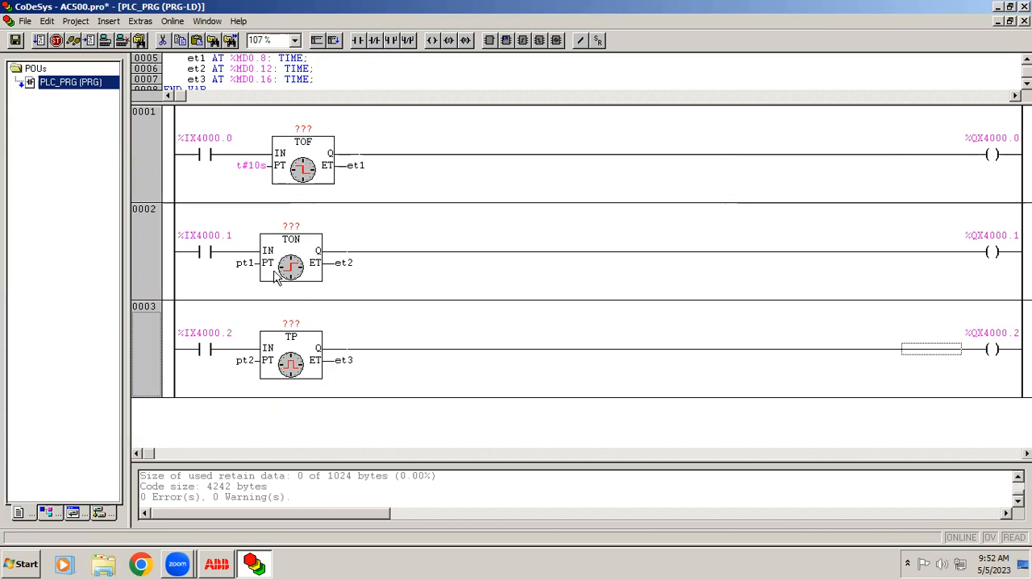
{"action": "left_click", "coordinate": [304, 129]}
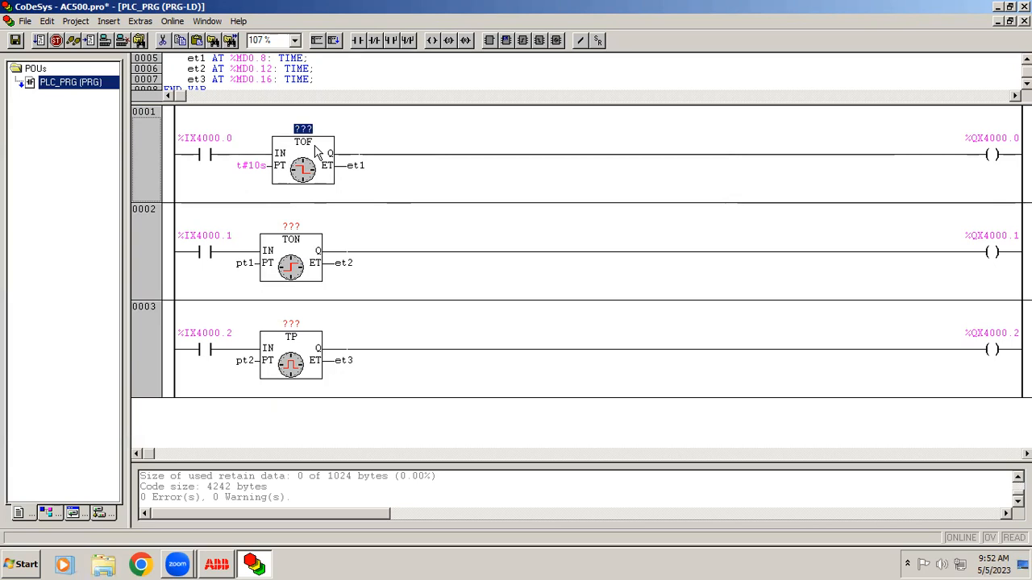
{"action": "type", "text": "time"}
{"action": "type", "text": "r1"}
Step: Name the TOF instance timer1 and declare it as type TOF
{"action": "key", "text": "Return"}
{"action": "key", "text": "Return"}
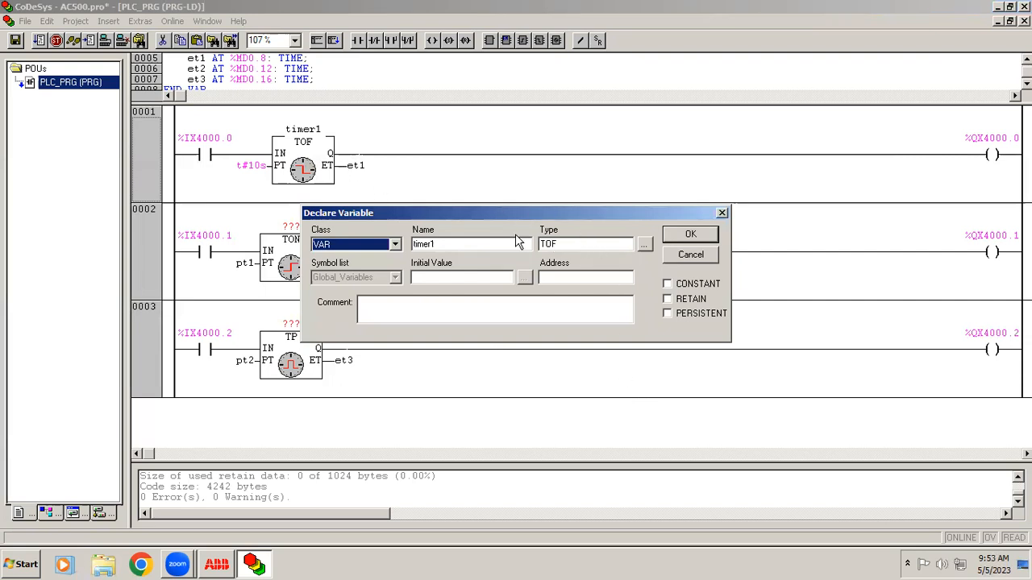
{"action": "left_click", "coordinate": [693, 235]}
Step: Name the TON and TP instances timer2 and timer3, declared as TON and TP
{"action": "left_click", "coordinate": [292, 227]}
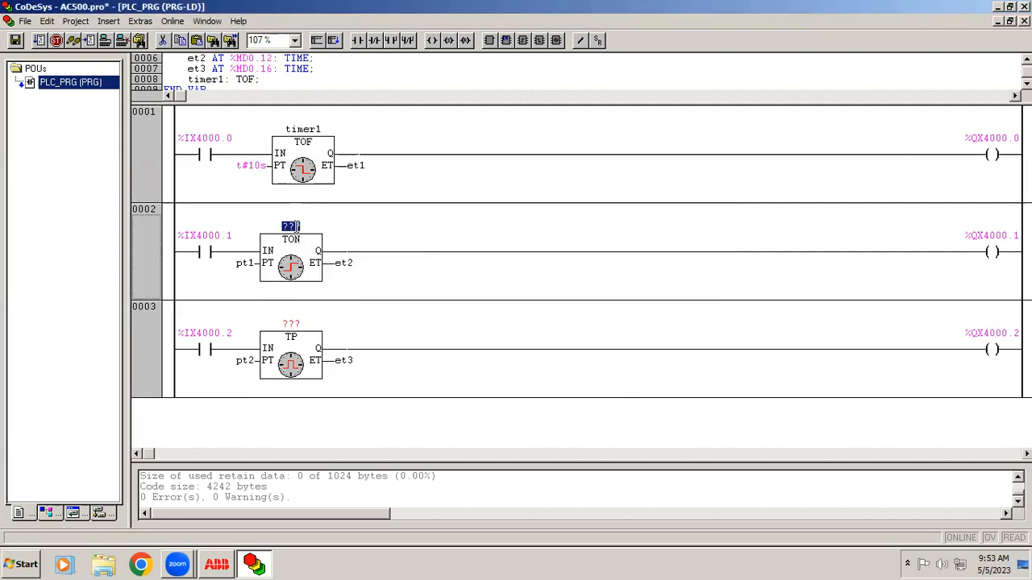
{"action": "type", "text": "t"}
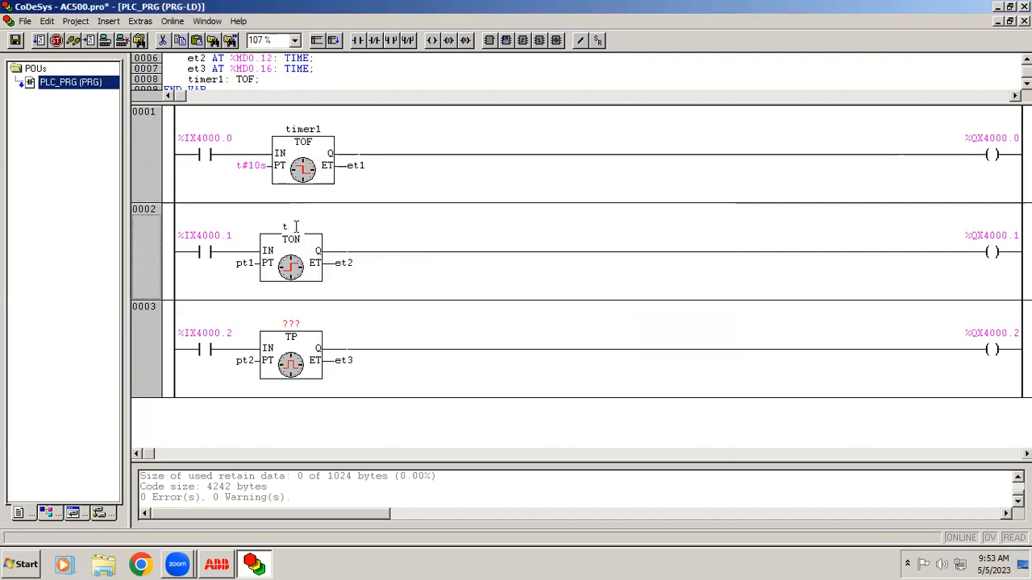
{"action": "type", "text": "imer2"}
{"action": "key", "text": "Return"}
{"action": "key", "text": "Return"}
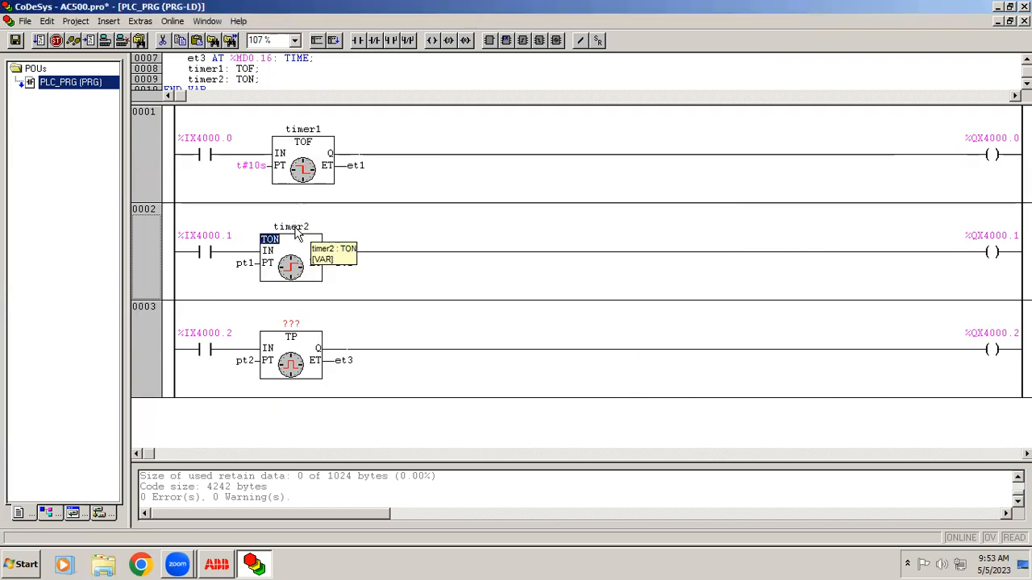
{"action": "left_click", "coordinate": [290, 323]}
{"action": "type", "text": "t"}
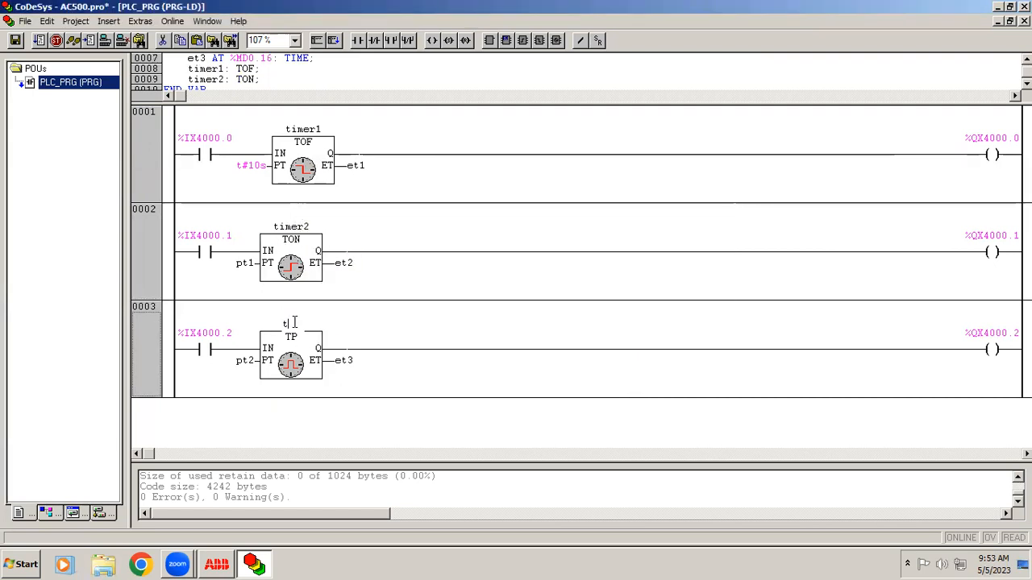
{"action": "type", "text": "imer3"}
{"action": "key", "text": "Return"}
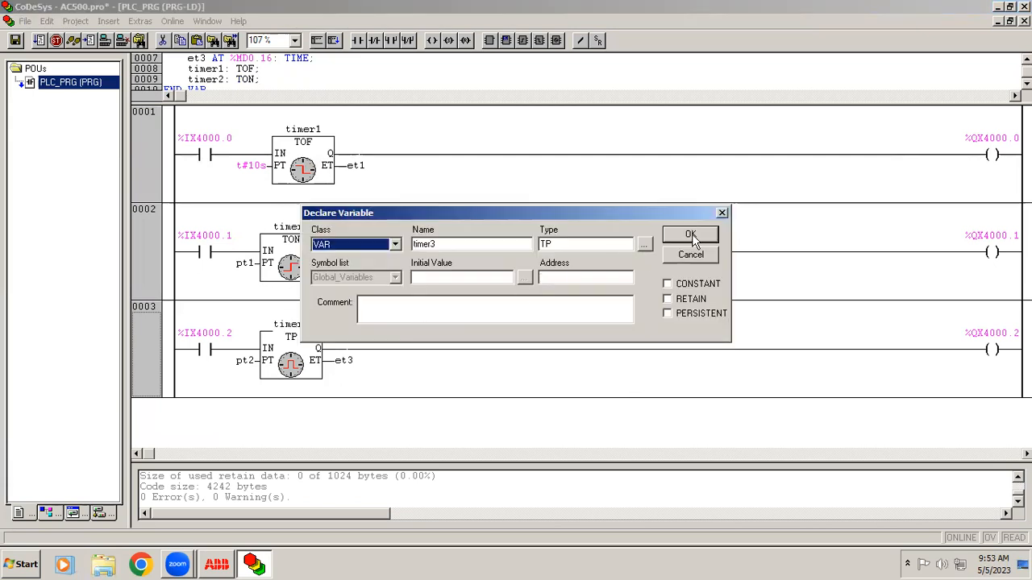
{"action": "left_click", "coordinate": [691, 235]}
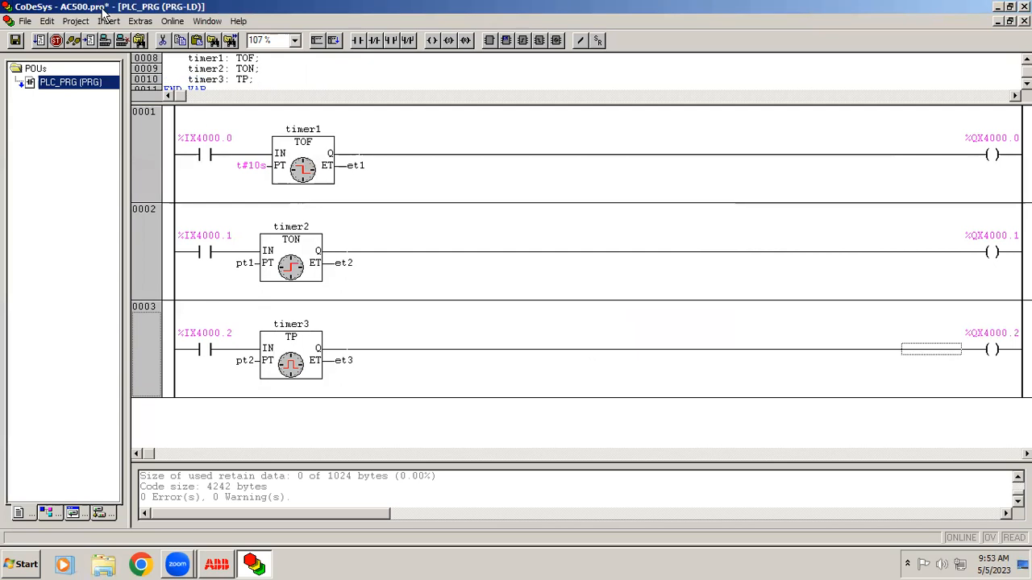
Step: Enable Simulation Mode, log in to the simulated PLC and start it running
{"action": "left_click", "coordinate": [173, 21]}
{"action": "left_click", "coordinate": [201, 314]}
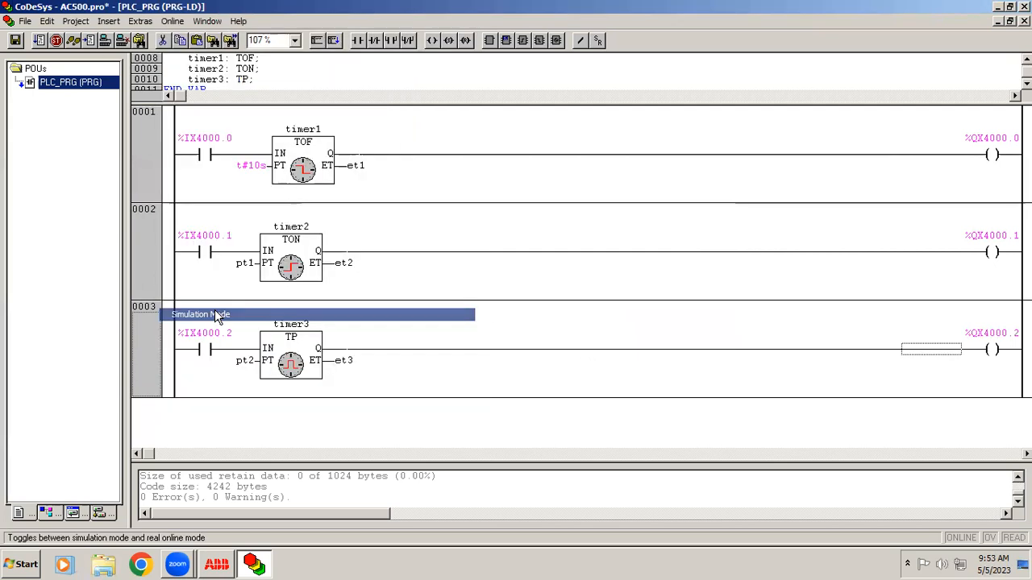
{"action": "left_click", "coordinate": [172, 21]}
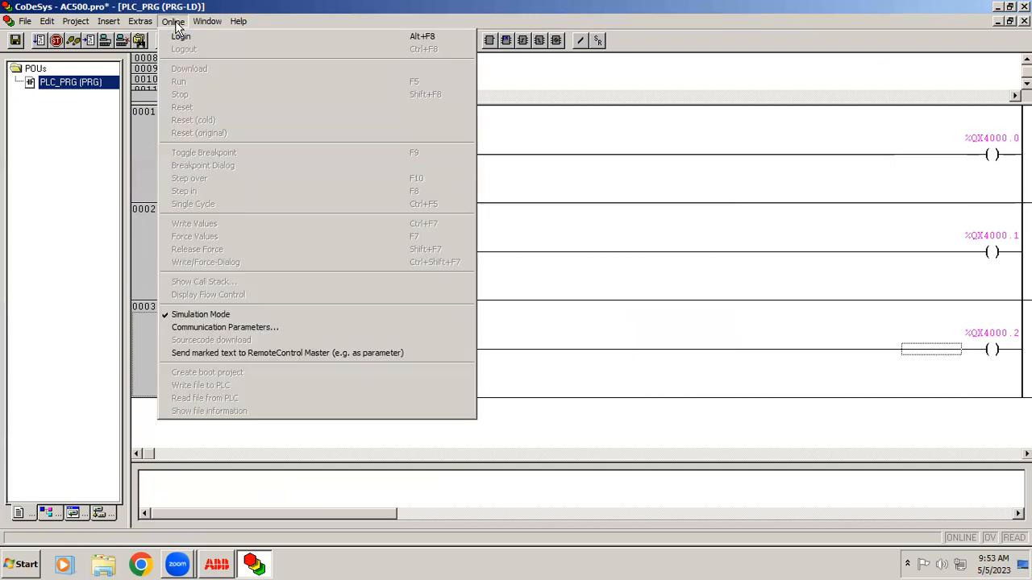
{"action": "left_click", "coordinate": [181, 37]}
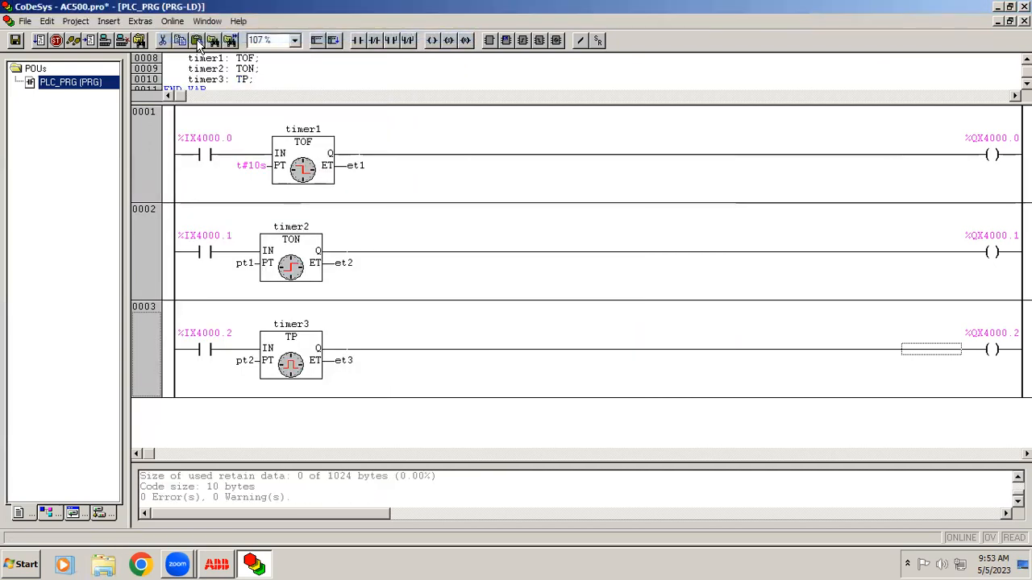
{"action": "left_click", "coordinate": [173, 21]}
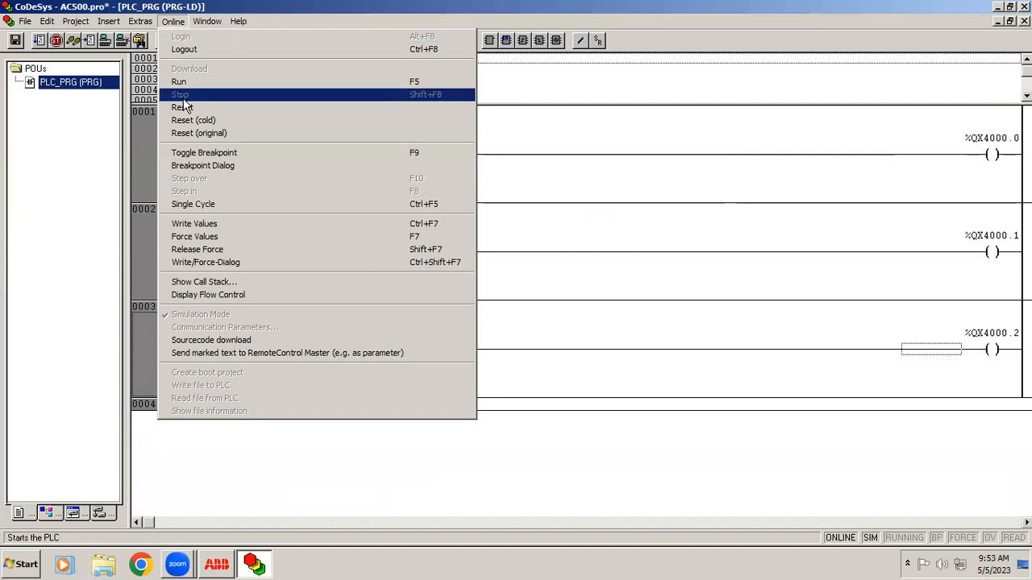
{"action": "left_click", "coordinate": [185, 78]}
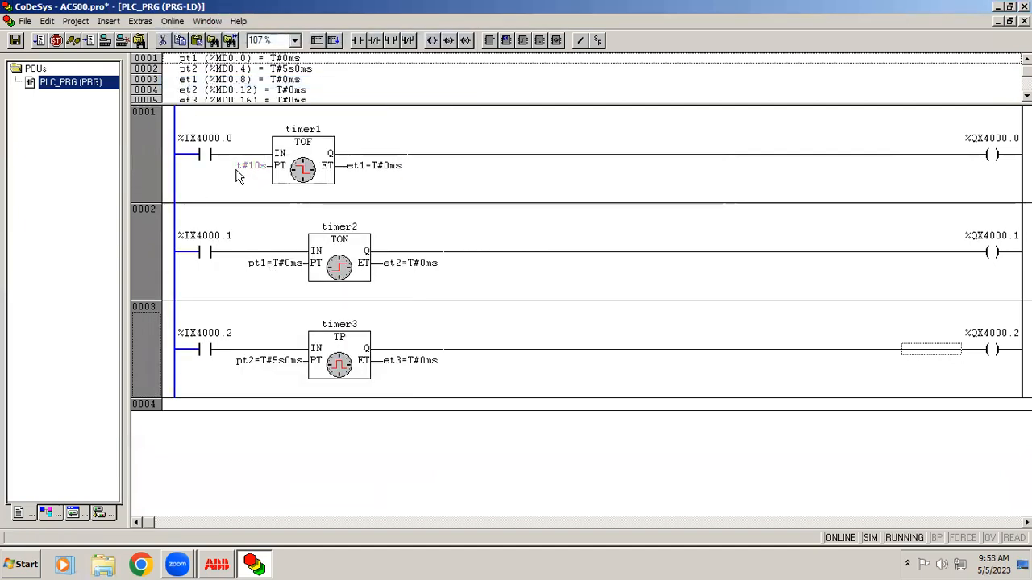
Step: Write preset pt1 online as T#10s
{"action": "left_click", "coordinate": [252, 167]}
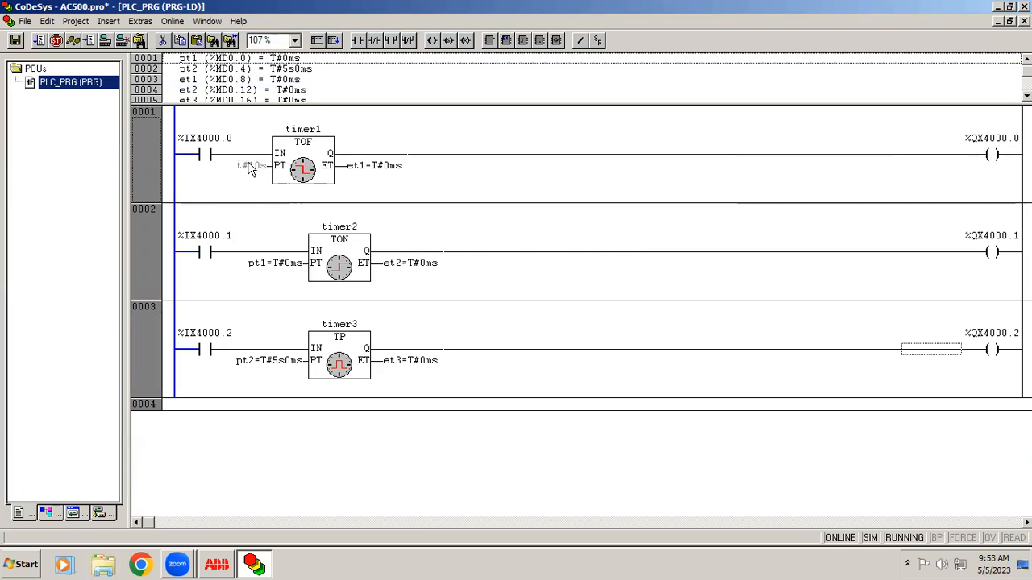
{"action": "double_click", "coordinate": [276, 264]}
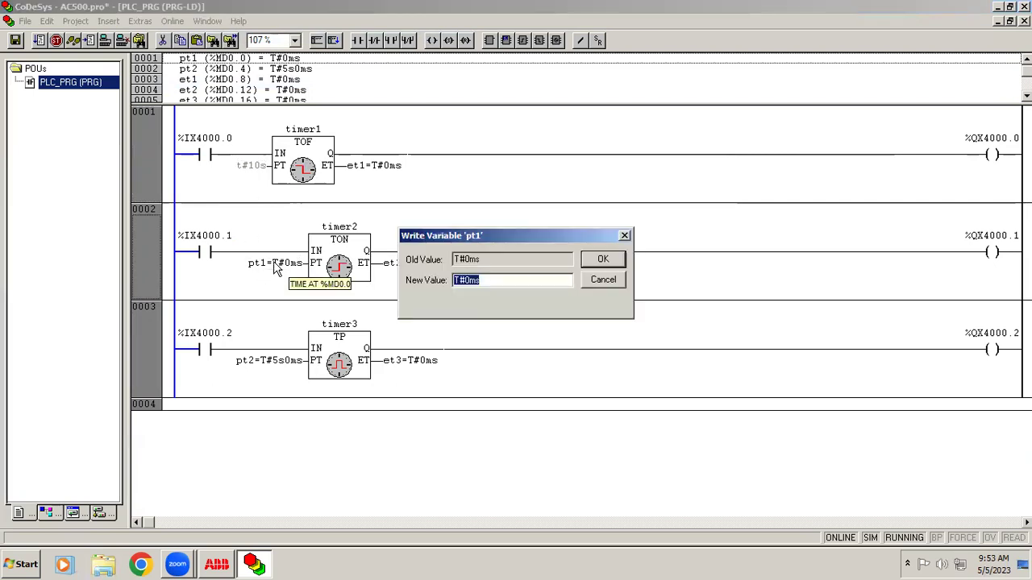
{"action": "left_click", "coordinate": [476, 280]}
{"action": "type", "text": "1"}
{"action": "left_click", "coordinate": [602, 259]}
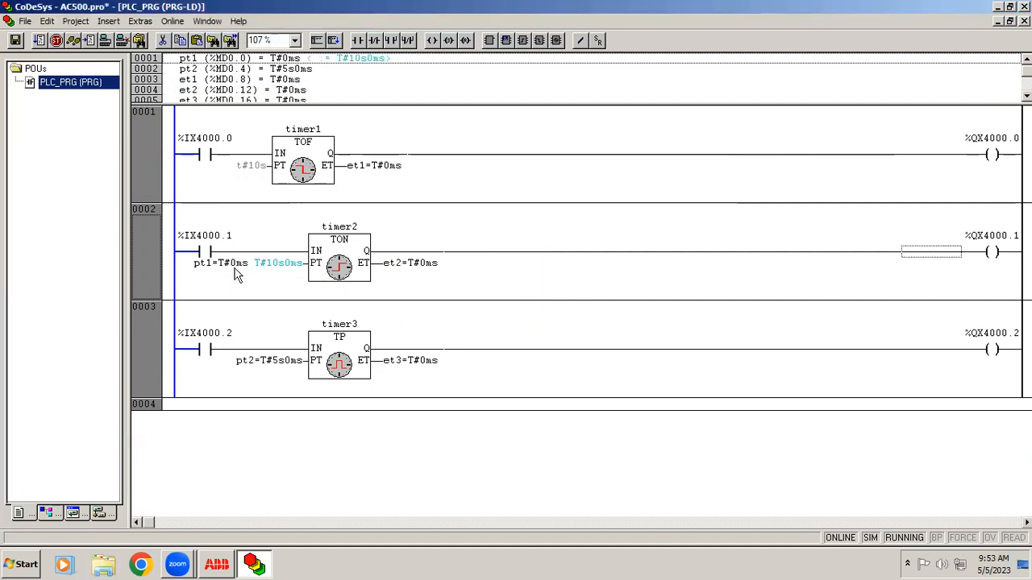
{"action": "key", "text": "ctrl+F7"}
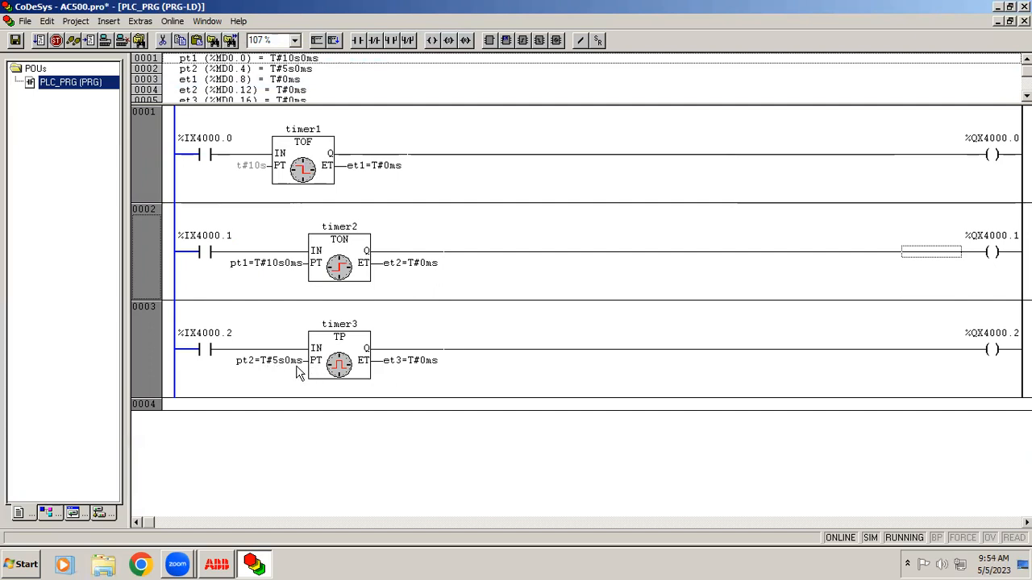
Step: Write preset pt2 online as T#10s0ms, replacing its earlier 5 s
{"action": "double_click", "coordinate": [278, 369]}
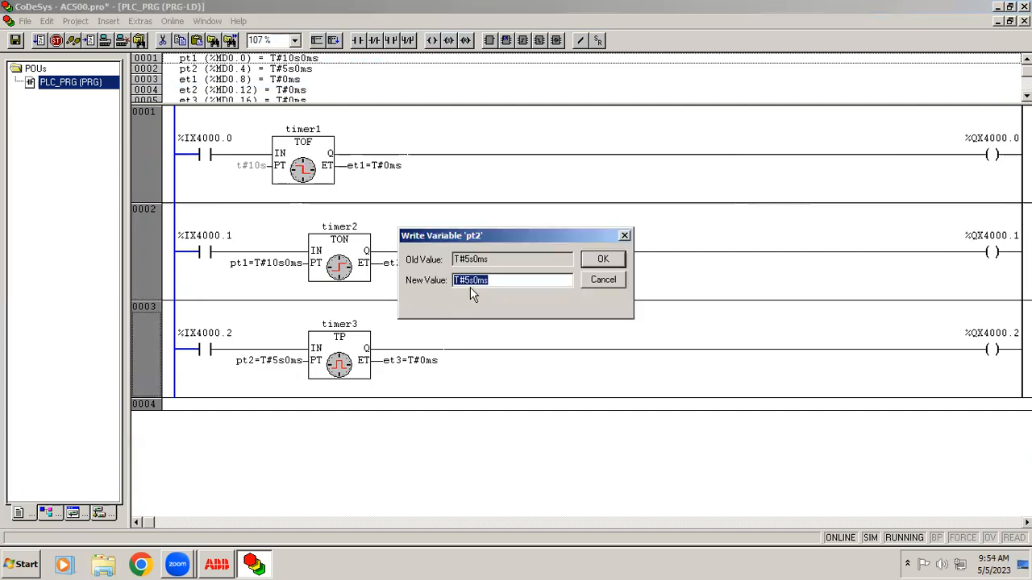
{"action": "left_click", "coordinate": [470, 283]}
{"action": "key", "text": "BackSpace"}
{"action": "type", "text": "10"}
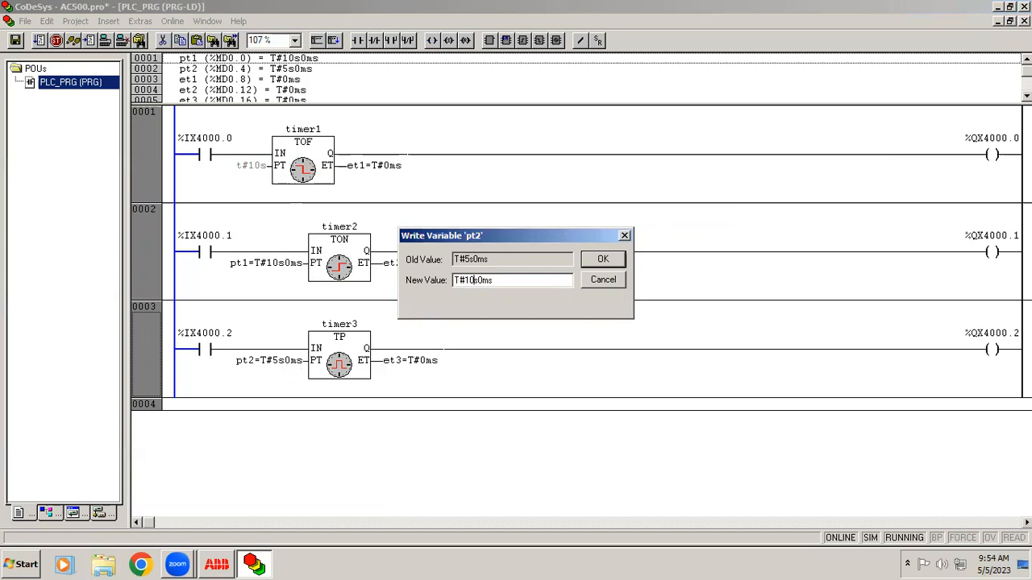
{"action": "key", "text": "Return"}
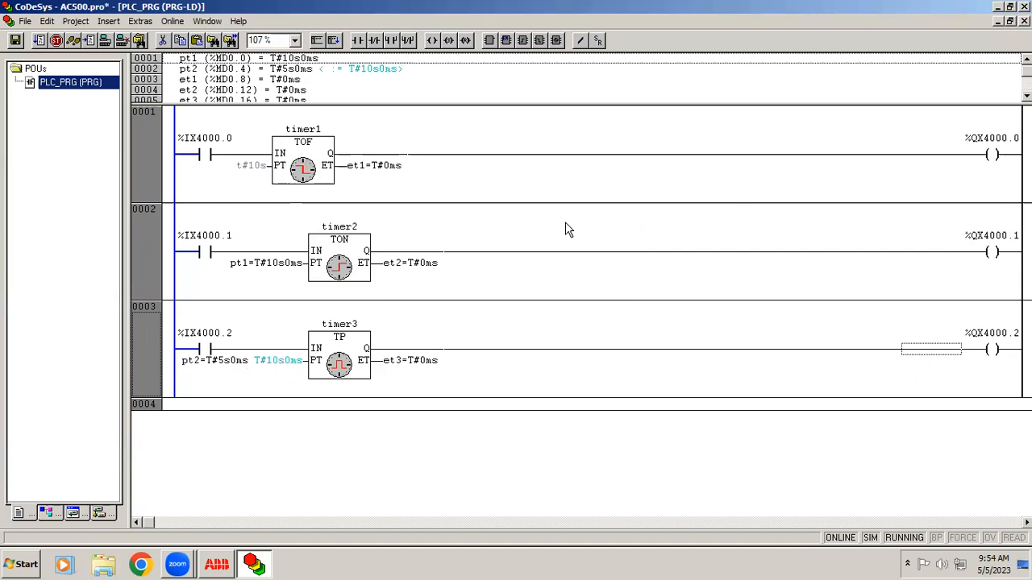
{"action": "key", "text": "ctrl+F7"}
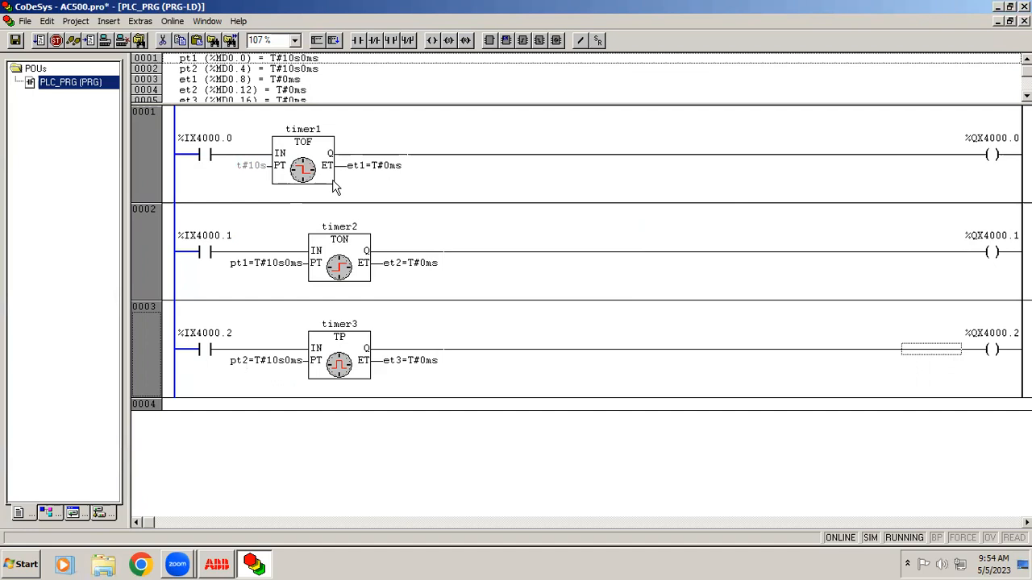
Step: Toggle input %IX4000.0 on then off to run the TOF timer to T#10s0ms
{"action": "left_click", "coordinate": [202, 154]}
{"action": "double_click", "coordinate": [202, 154]}
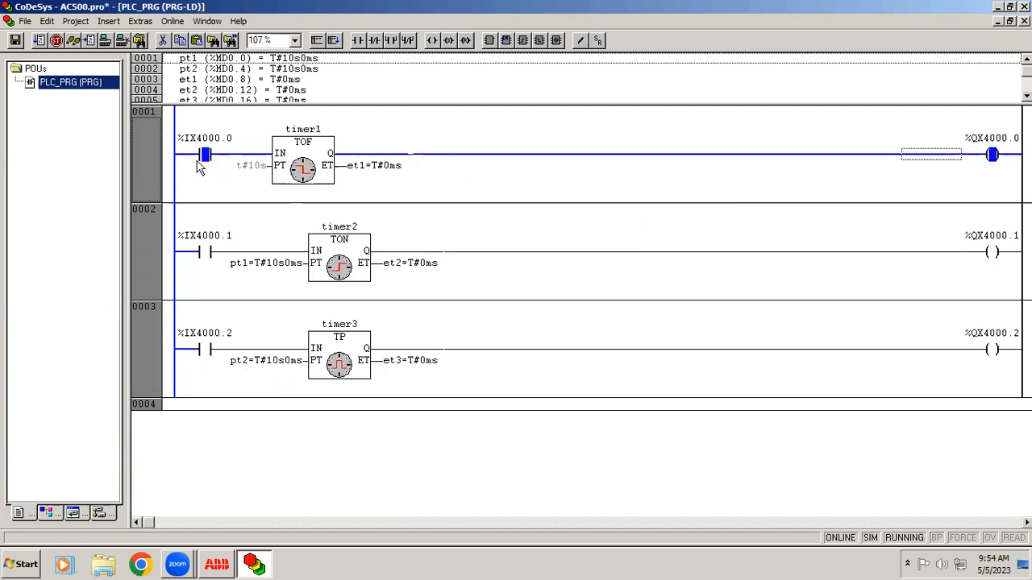
{"action": "double_click", "coordinate": [202, 154]}
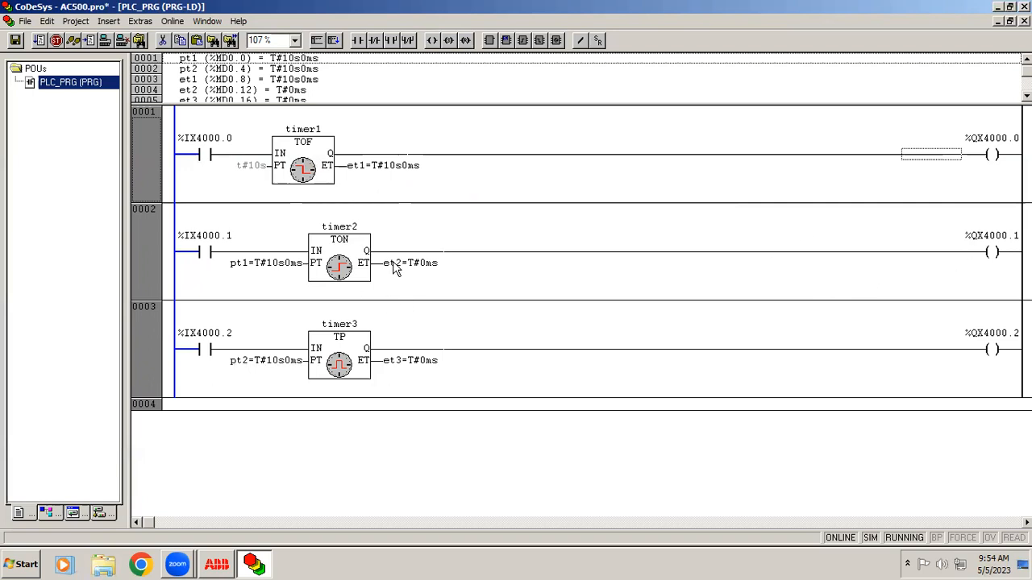
Step: Toggle inputs %IX4000.1 and %IX4000.2 on and off, letting the TON and TP timers reach T#10s0ms
{"action": "left_click", "coordinate": [203, 255]}
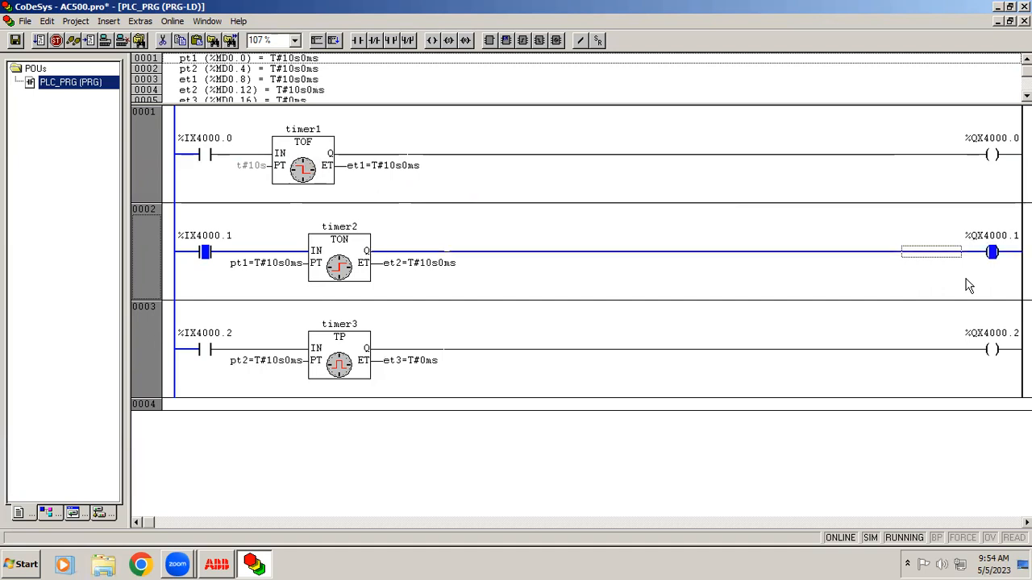
{"action": "double_click", "coordinate": [204, 252]}
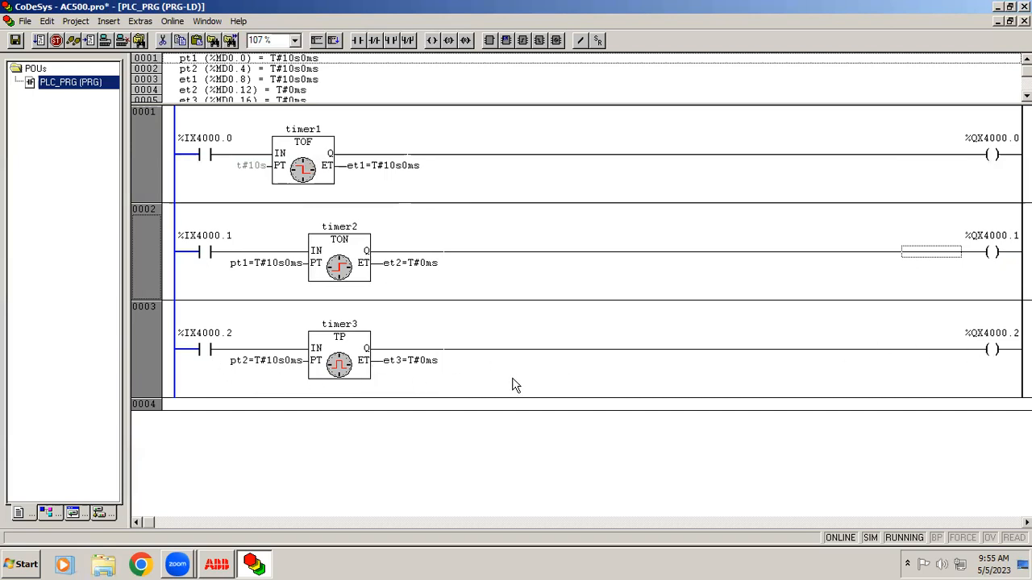
{"action": "left_click", "coordinate": [200, 355]}
{"action": "double_click", "coordinate": [200, 355]}
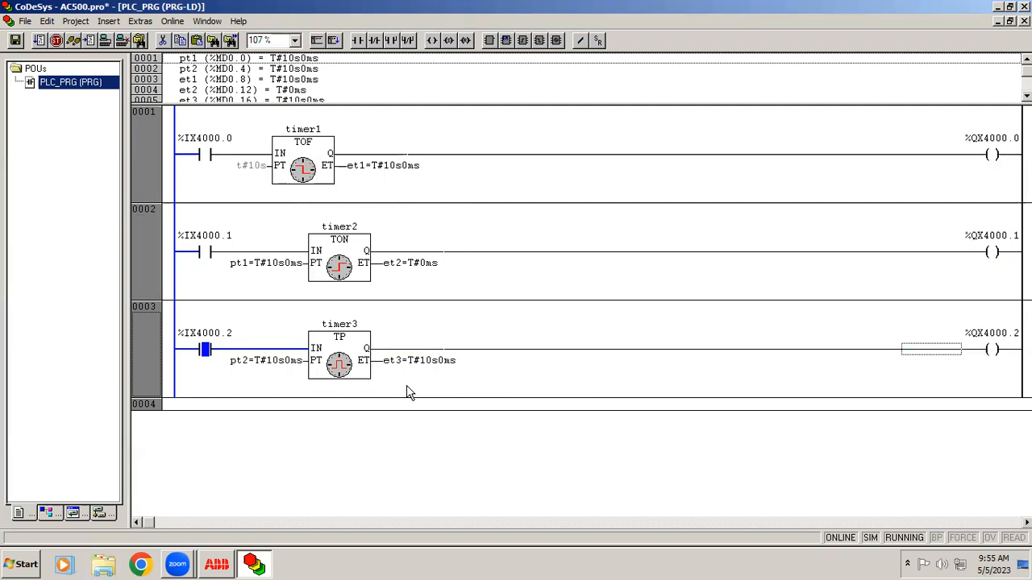
{"action": "double_click", "coordinate": [203, 350]}
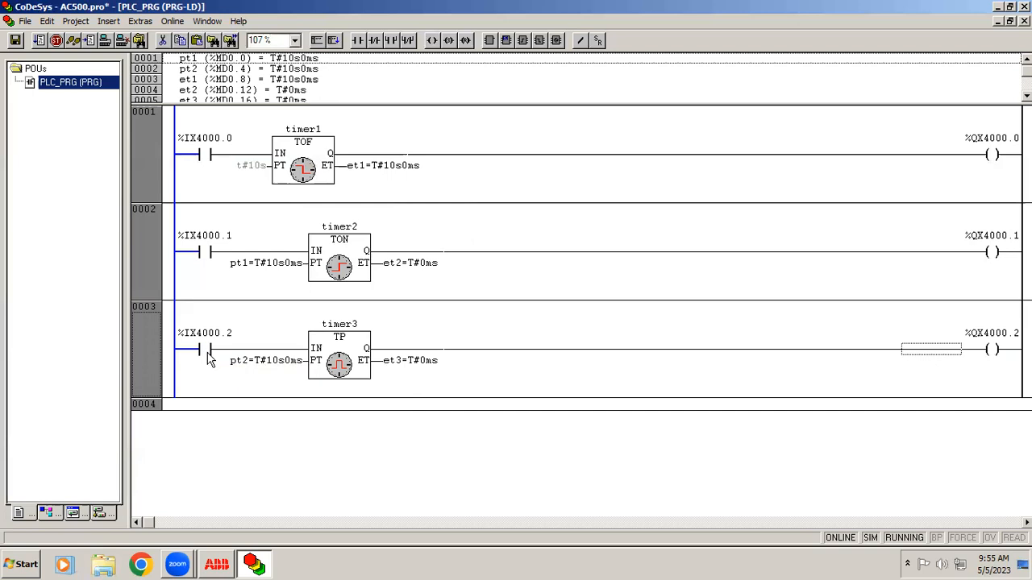
Step: Log out of the simulated PLC and select network 0002 in the offline editor
{"action": "left_click", "coordinate": [173, 21]}
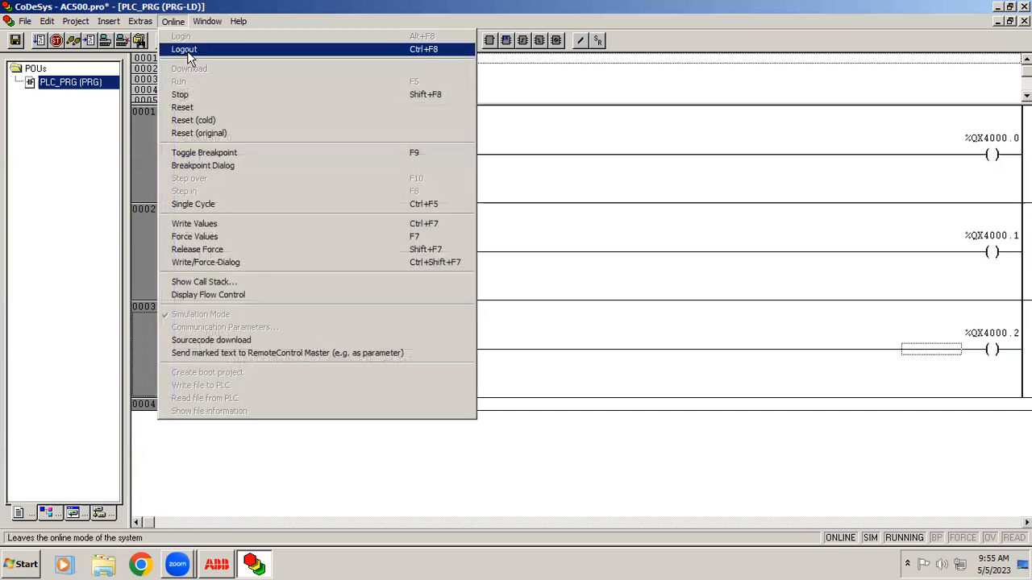
{"action": "left_click", "coordinate": [184, 49]}
{"action": "left_click", "coordinate": [997, 161]}
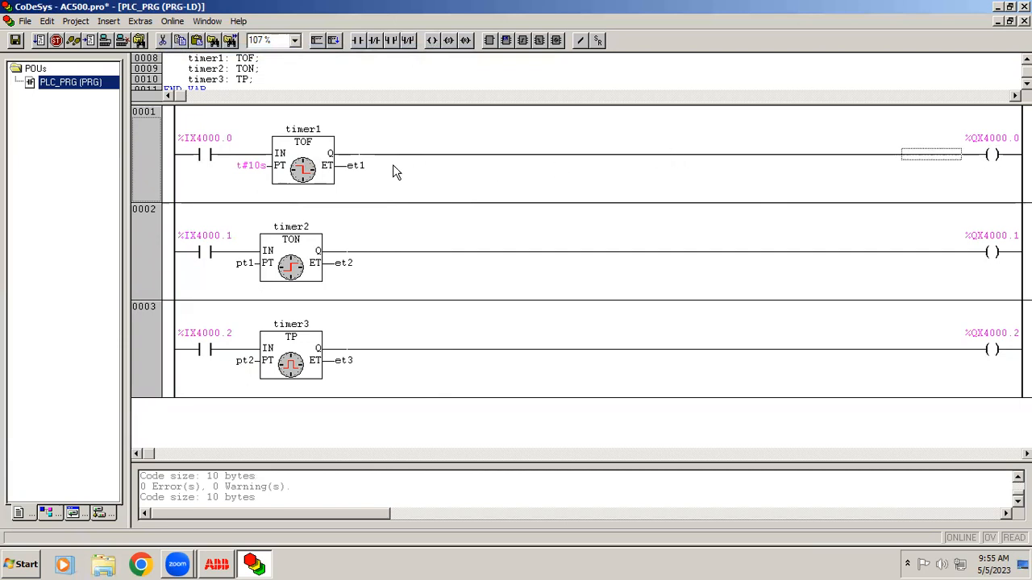
{"action": "left_click", "coordinate": [597, 270]}
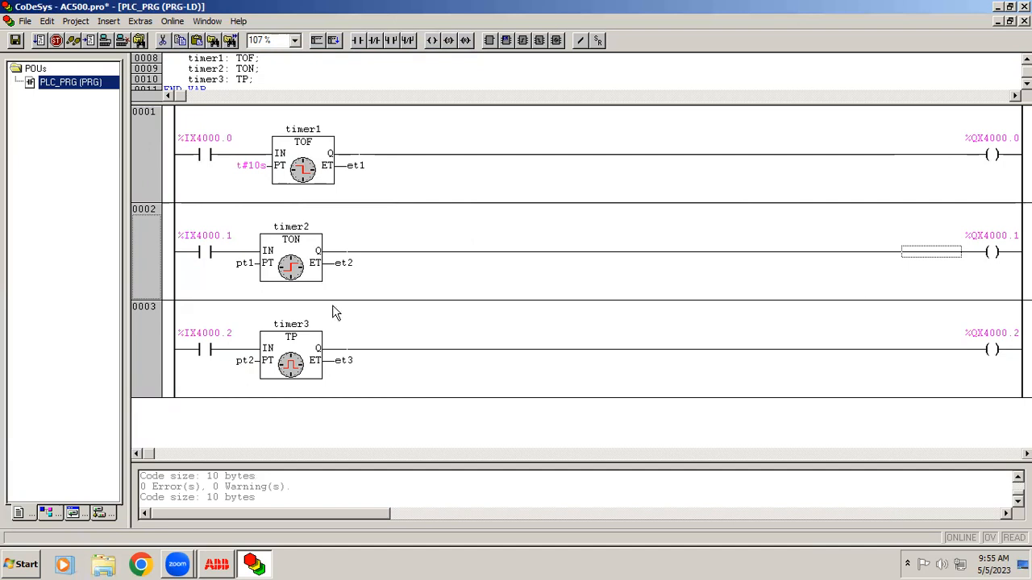
Step: Insert network 0003, move coil %QX4000.1 into it, and end rung 0002 with memory coil %MX0.20.0
{"action": "right_click", "coordinate": [569, 260]}
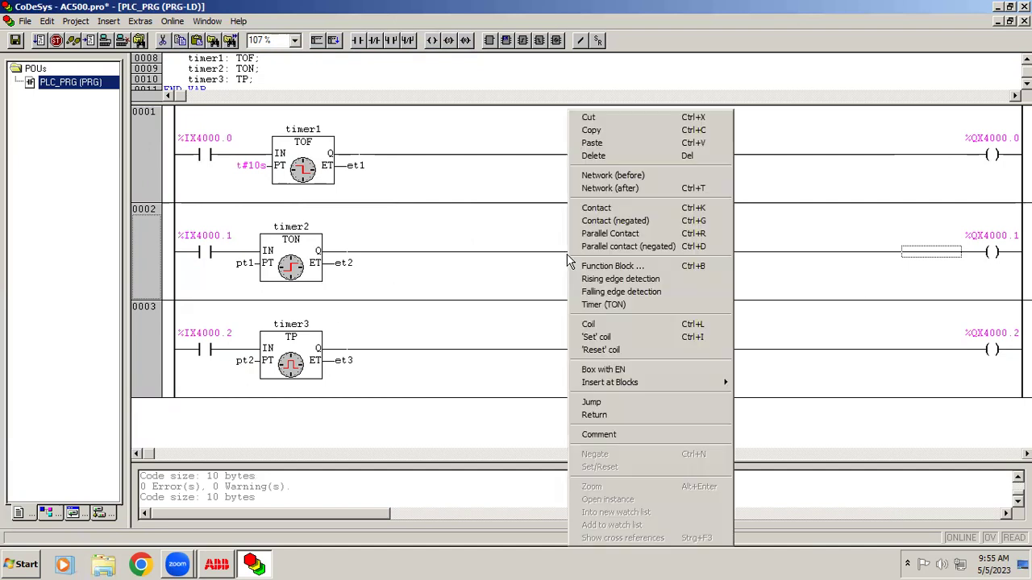
{"action": "left_click", "coordinate": [621, 187]}
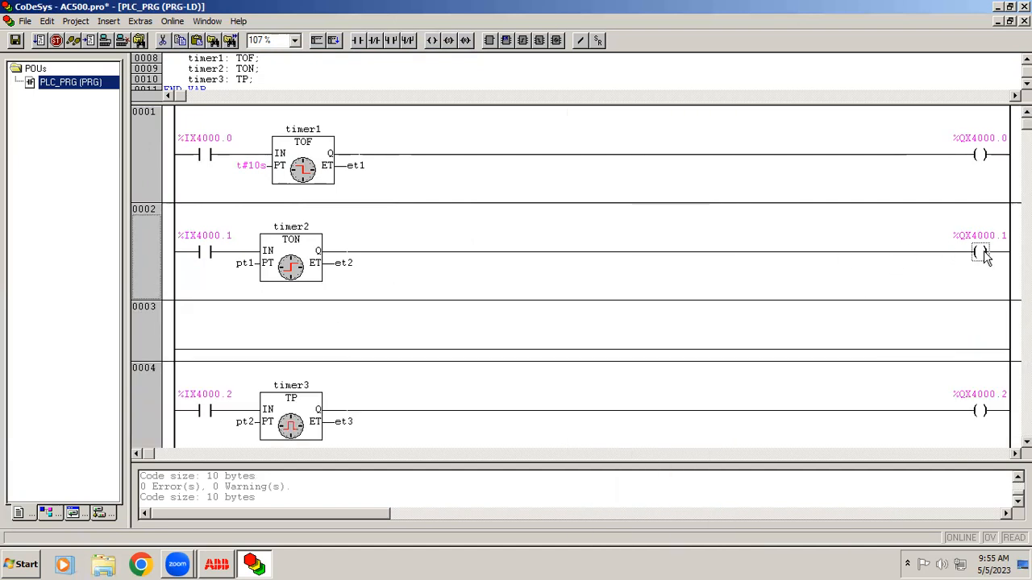
{"action": "left_click_drag", "start_coordinate": [981, 254], "coordinate": [956, 353]}
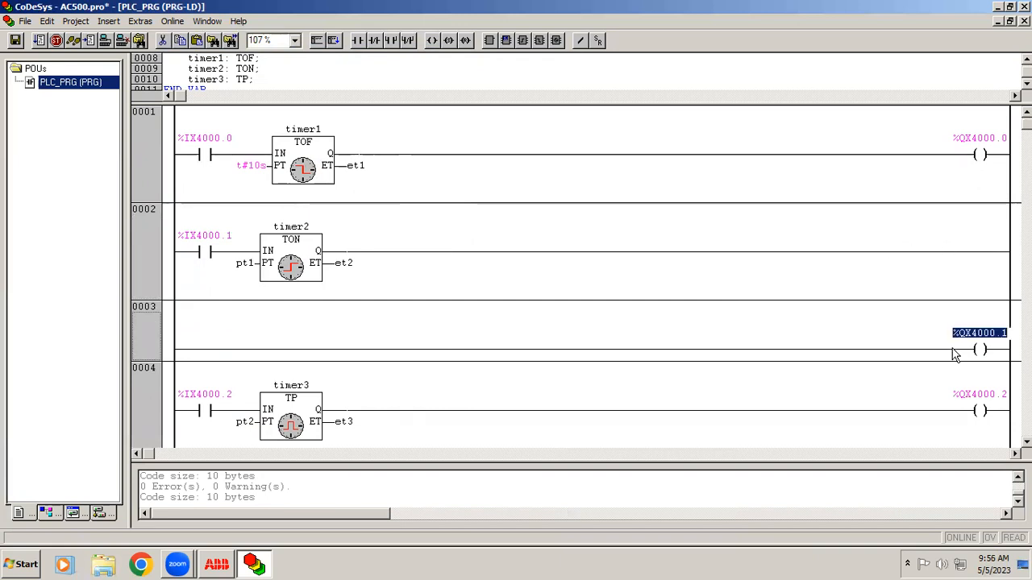
{"action": "left_click", "coordinate": [919, 254]}
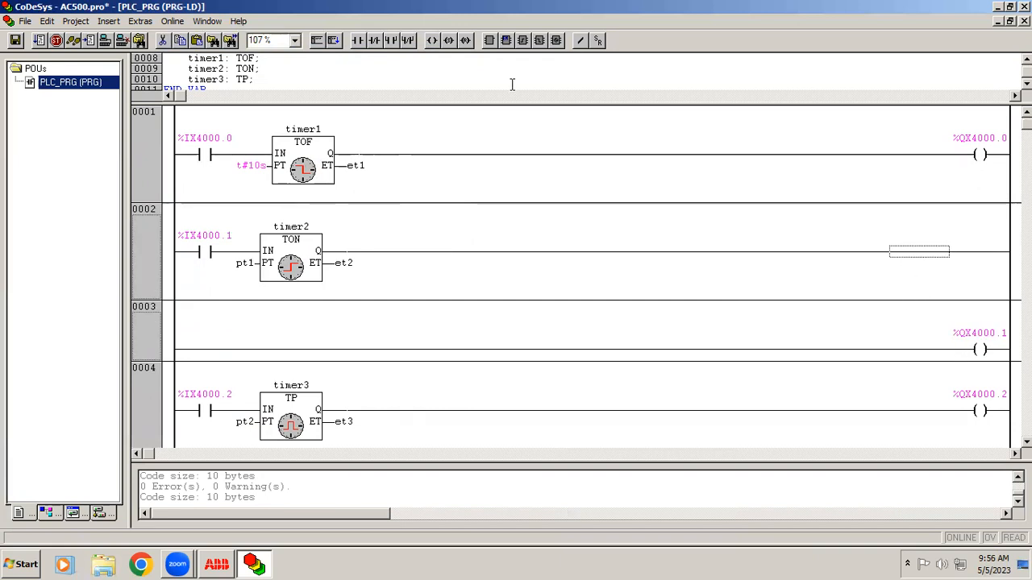
{"action": "left_click", "coordinate": [538, 40]}
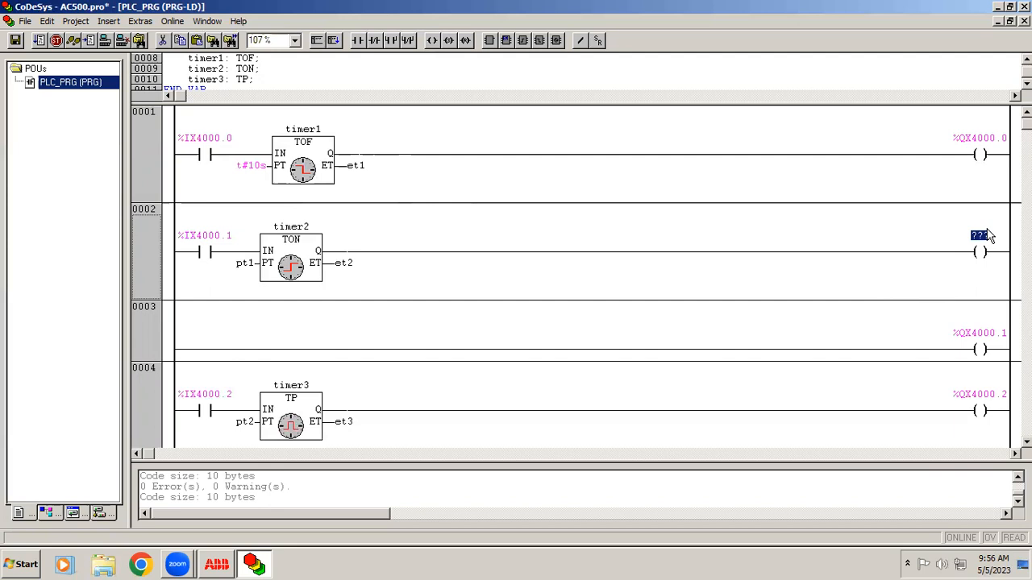
{"action": "type", "text": "%"}
{"action": "type", "text": "Q"}
{"action": "type", "text": "X0"}
{"action": "type", "text": "."}
{"action": "type", "text": "20"}
{"action": "type", "text": ".0"}
{"action": "left_click", "coordinate": [539, 355]}
{"action": "left_click", "coordinate": [991, 242]}
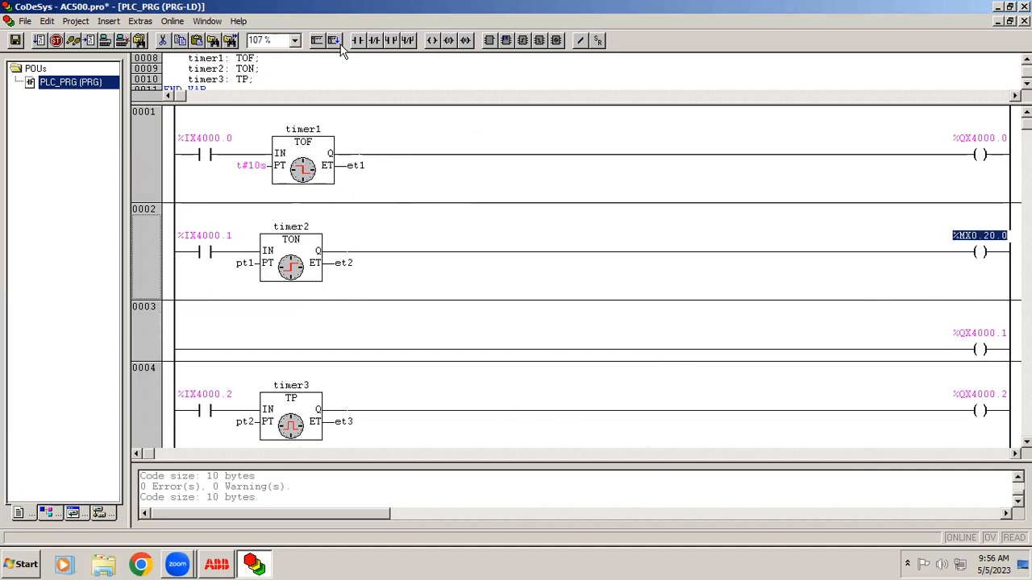
Step: Add a %MX0.20.0 contact in rung 0003 to drive %QX4000.1
{"action": "left_click", "coordinate": [388, 342]}
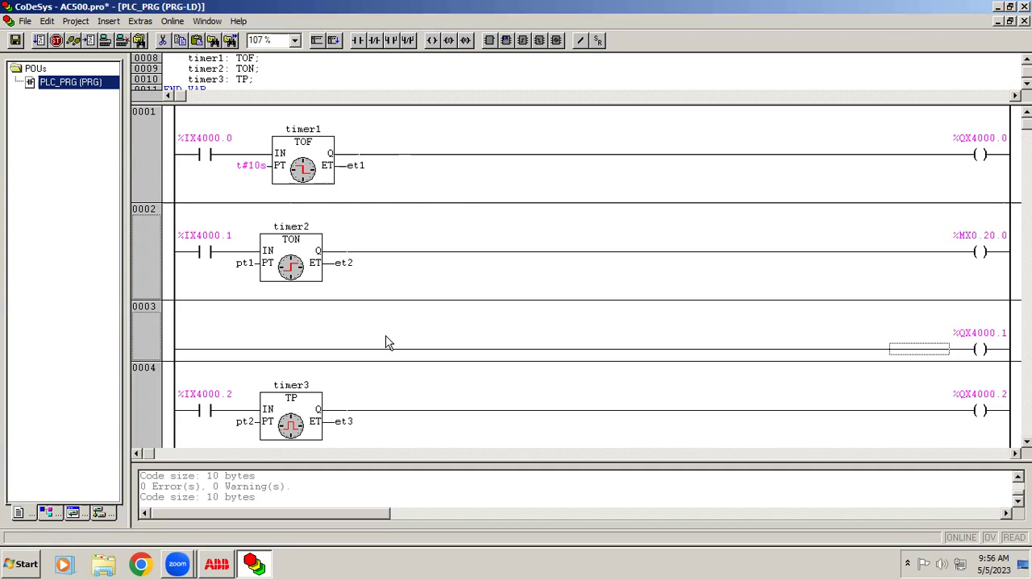
{"action": "left_click", "coordinate": [357, 39]}
{"action": "left_click", "coordinate": [205, 333]}
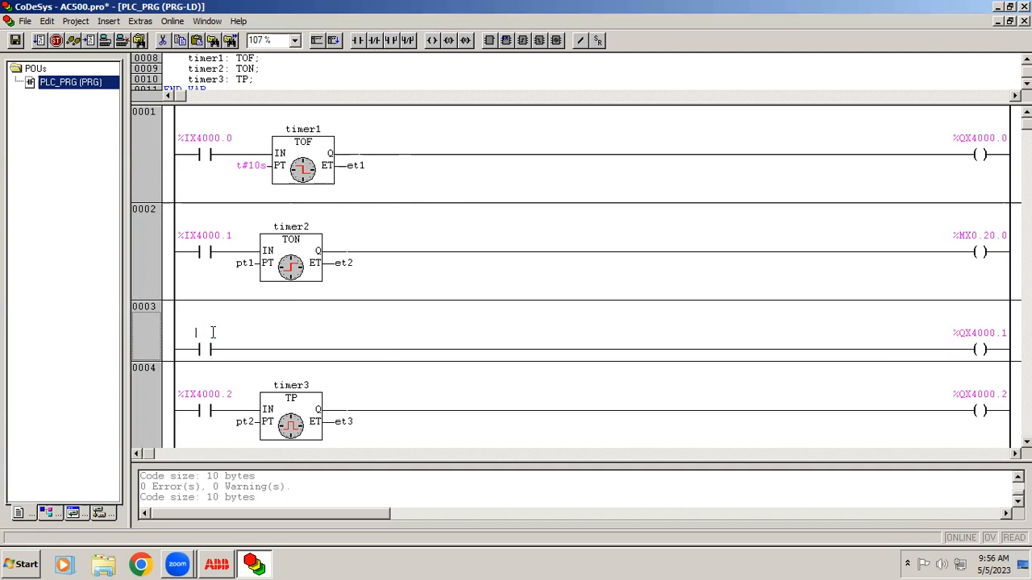
{"action": "type", "text": "%MX0.20.0"}
{"action": "left_click", "coordinate": [480, 349]}
{"action": "left_click", "coordinate": [985, 258]}
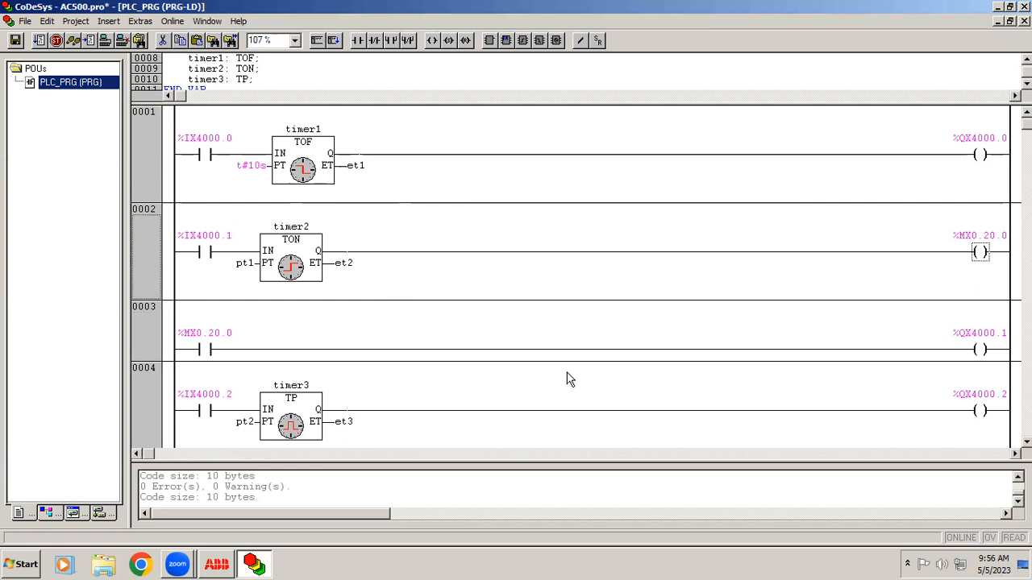
Step: Log in to the simulated controller and start the program running
{"action": "left_click", "coordinate": [173, 21]}
{"action": "left_click", "coordinate": [180, 36]}
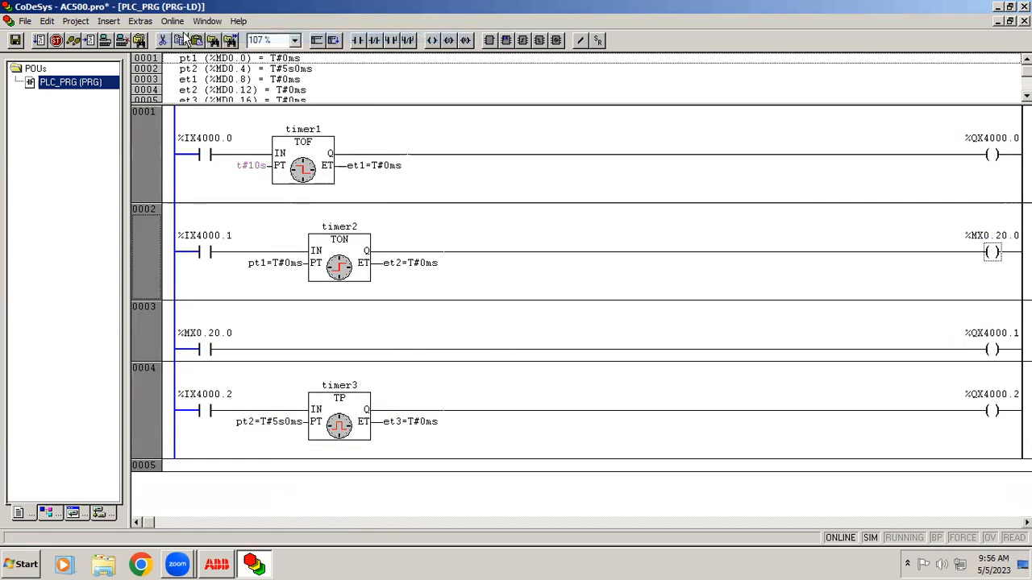
{"action": "left_click", "coordinate": [174, 21]}
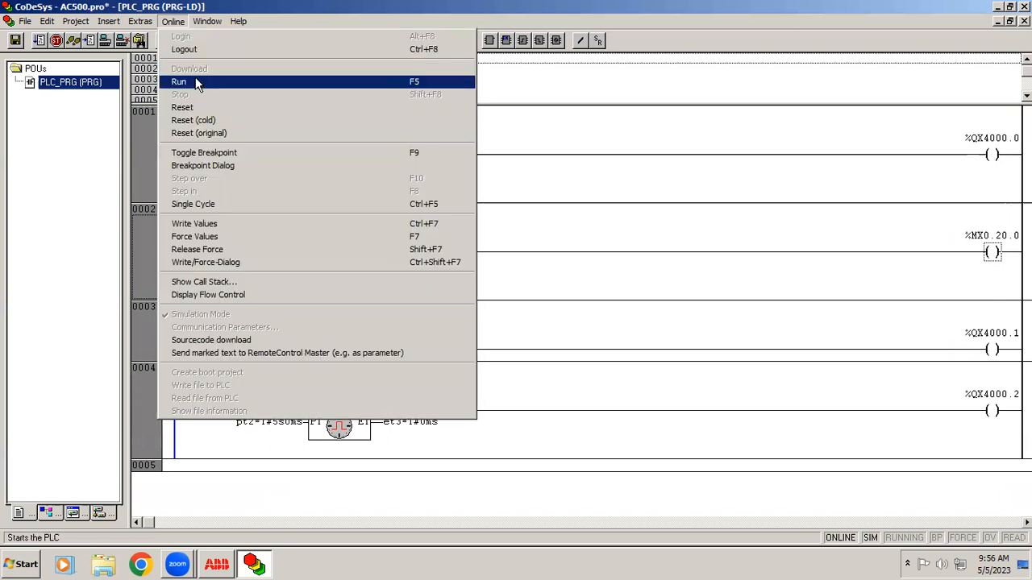
{"action": "left_click", "coordinate": [196, 84]}
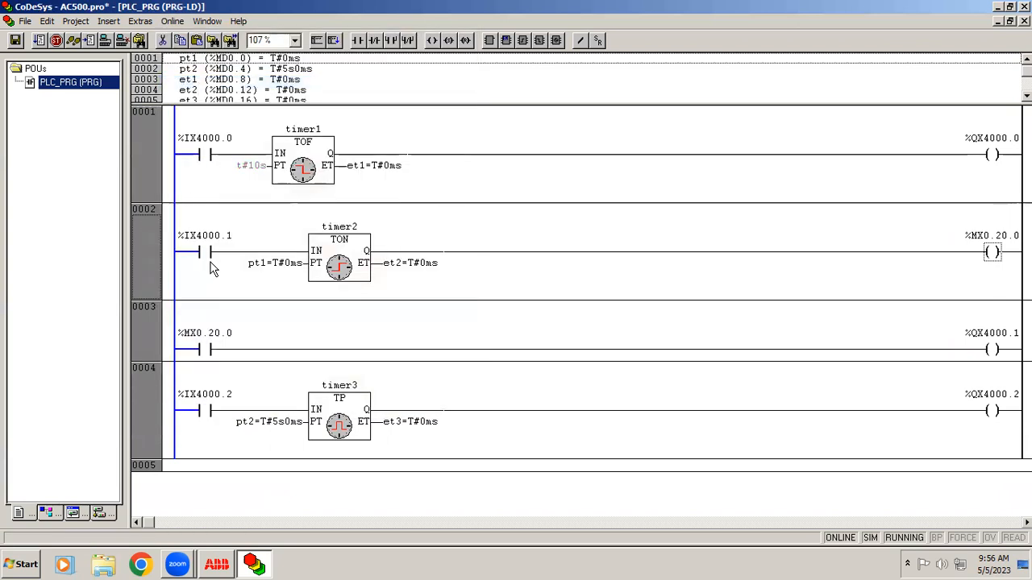
Step: Write timer2's preset pt1 online as T#10s
{"action": "left_click", "coordinate": [282, 264]}
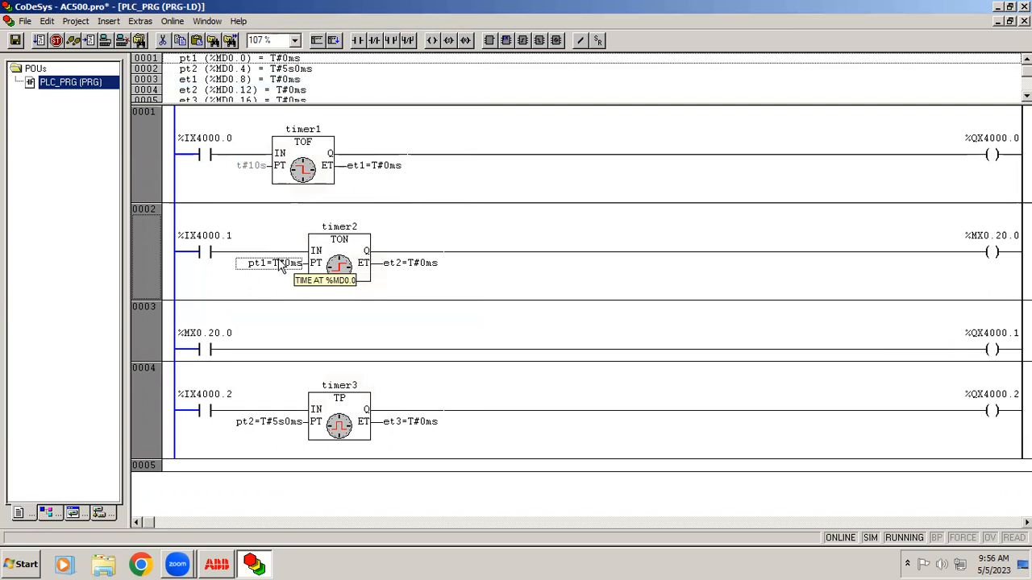
{"action": "double_click", "coordinate": [281, 266]}
{"action": "left_click", "coordinate": [475, 281]}
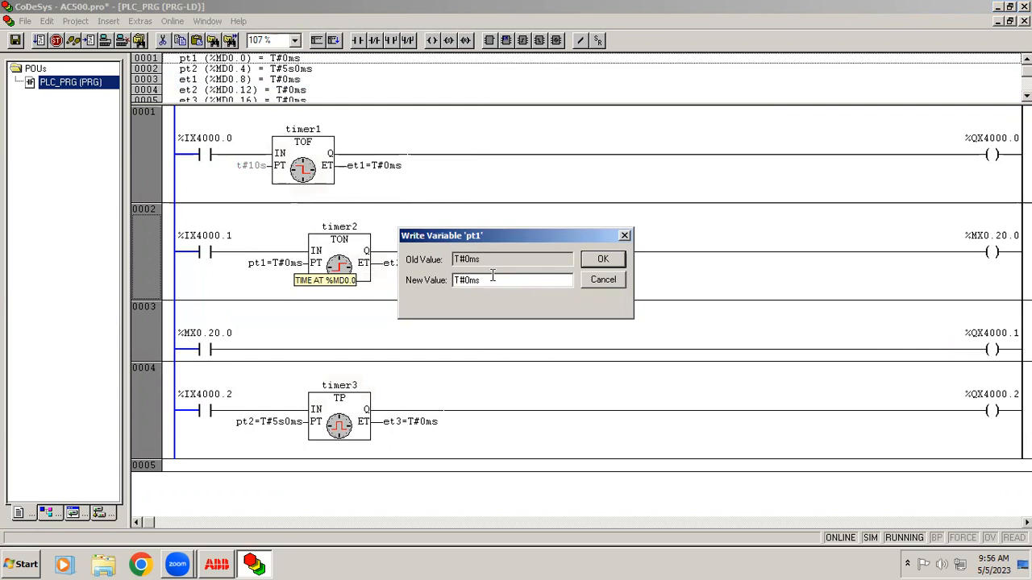
{"action": "key", "text": "BackSpace"}
{"action": "key", "text": "BackSpace"}
{"action": "type", "text": "1"}
{"action": "type", "text": "0"}
{"action": "key", "text": "Return"}
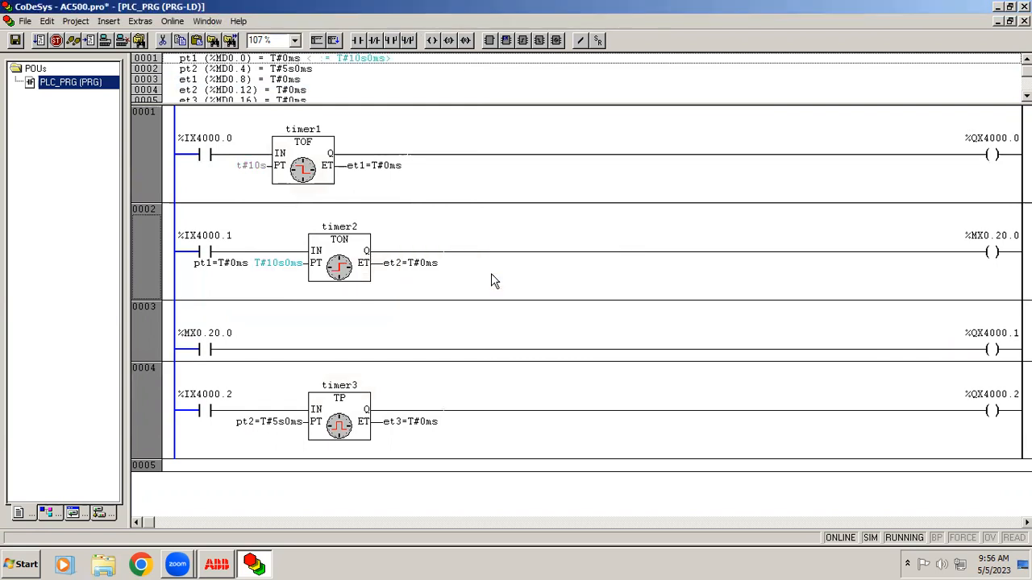
{"action": "key", "text": "ctrl+F7"}
Step: Write TRUE to contact %IX4000.1 so timer2 reaches T#10s, energizing %MX0.20.0 and %QX4000.1, then head to Online for logout
{"action": "left_click", "coordinate": [205, 253]}
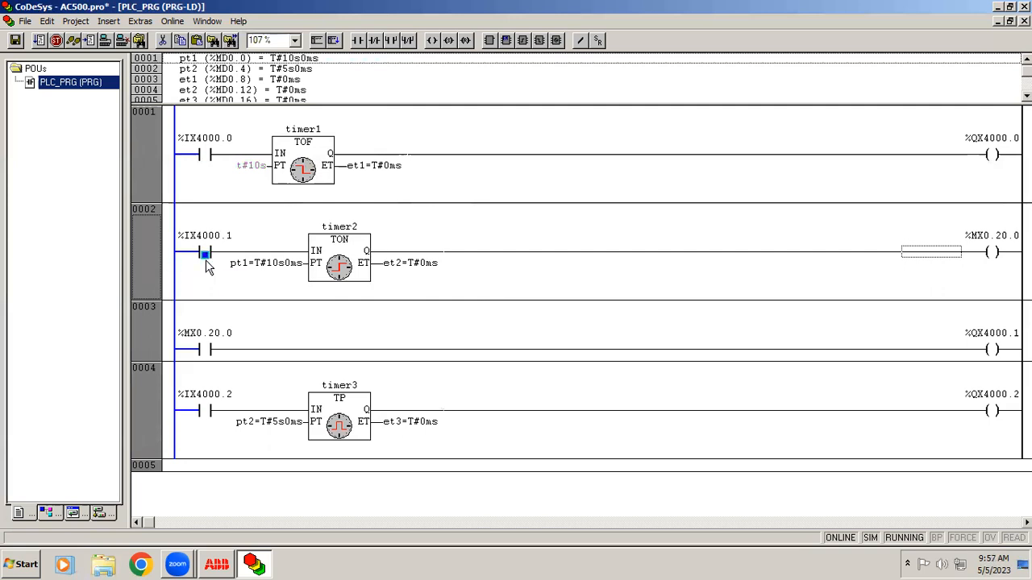
{"action": "key", "text": "ctrl+F7"}
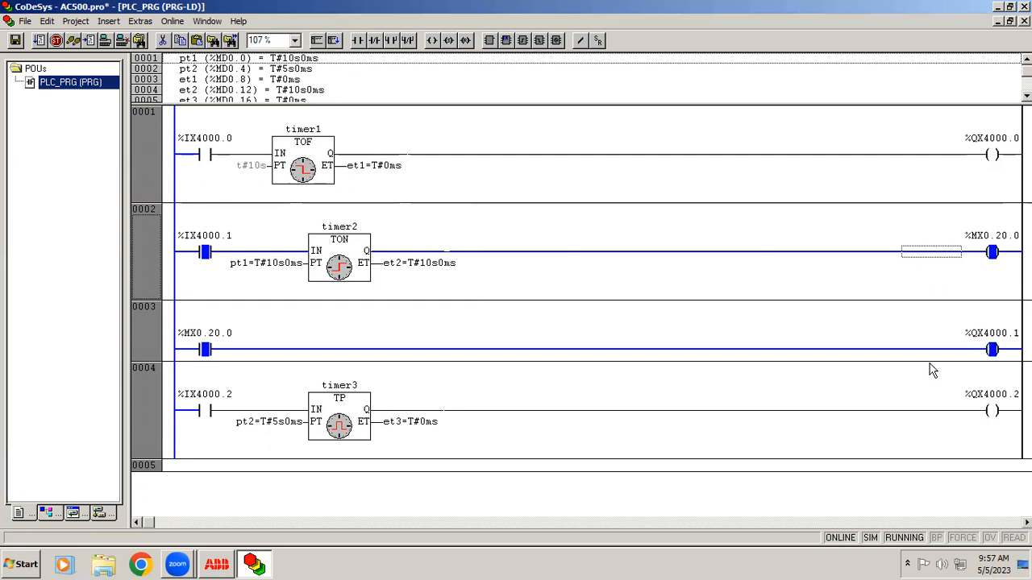
{"action": "left_click", "coordinate": [363, 343]}
{"action": "left_click", "coordinate": [173, 21]}
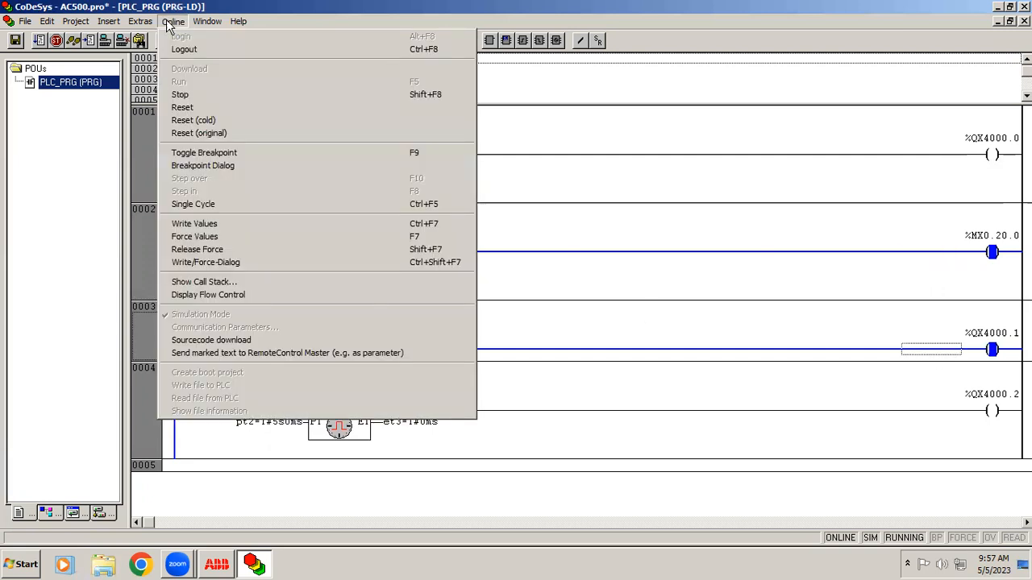